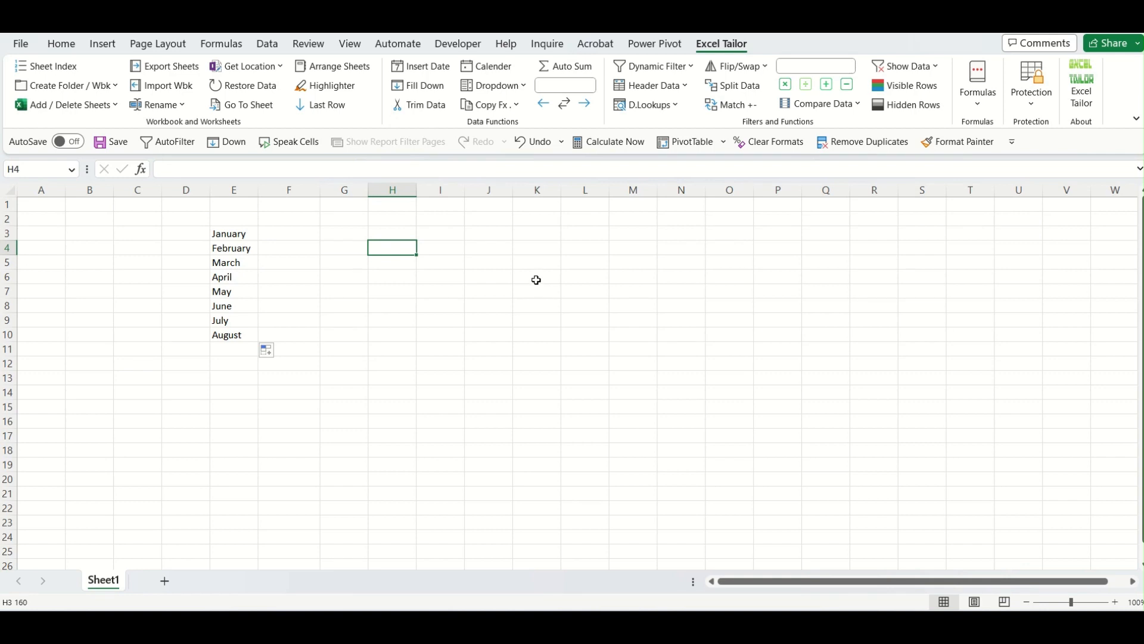
{"action": "left_click", "coordinate": [522, 87]}
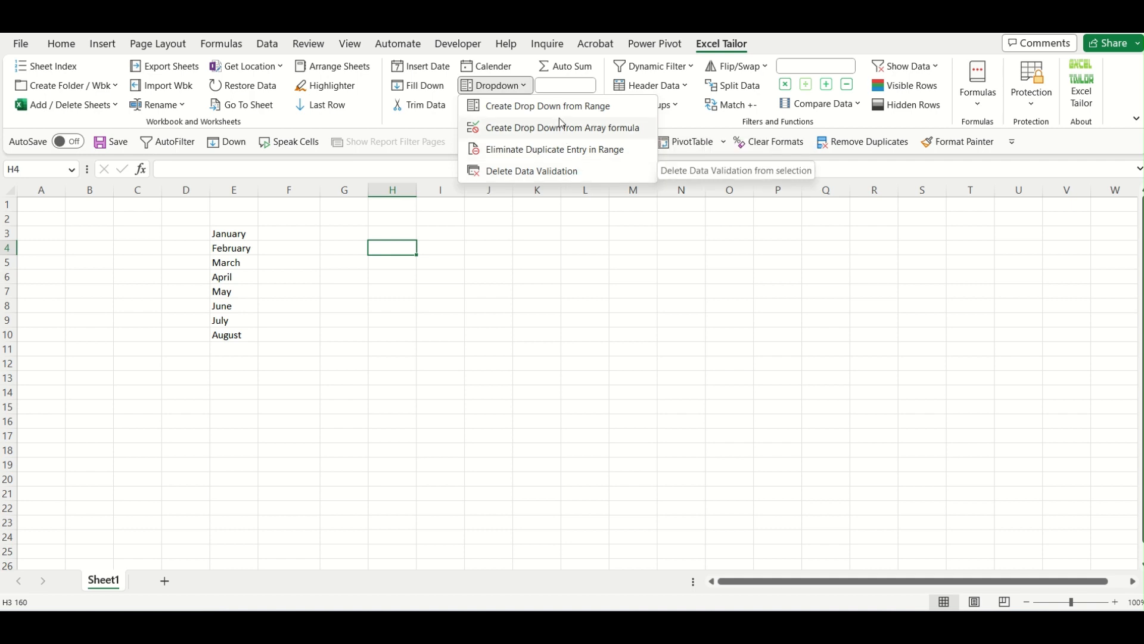
{"action": "left_click", "coordinate": [565, 218]}
{"action": "left_click_drag", "start_coordinate": [233, 233], "coordinate": [224, 332]}
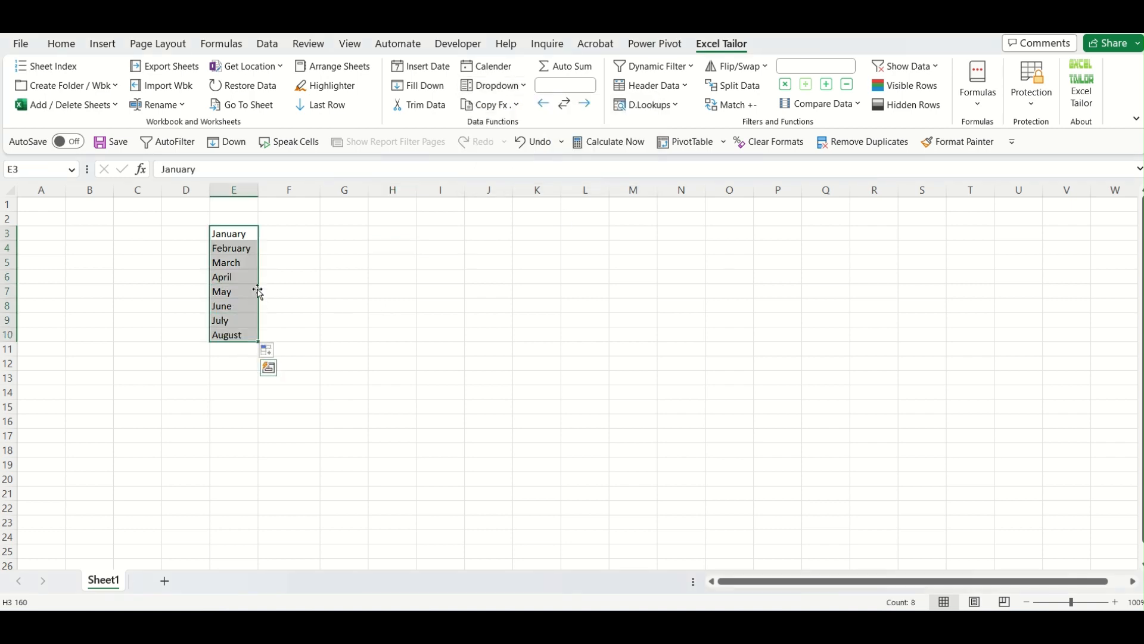
Step: Create a dropdown list from the range E3:E10 with J3 as the destination cell
{"action": "left_click", "coordinate": [497, 232]}
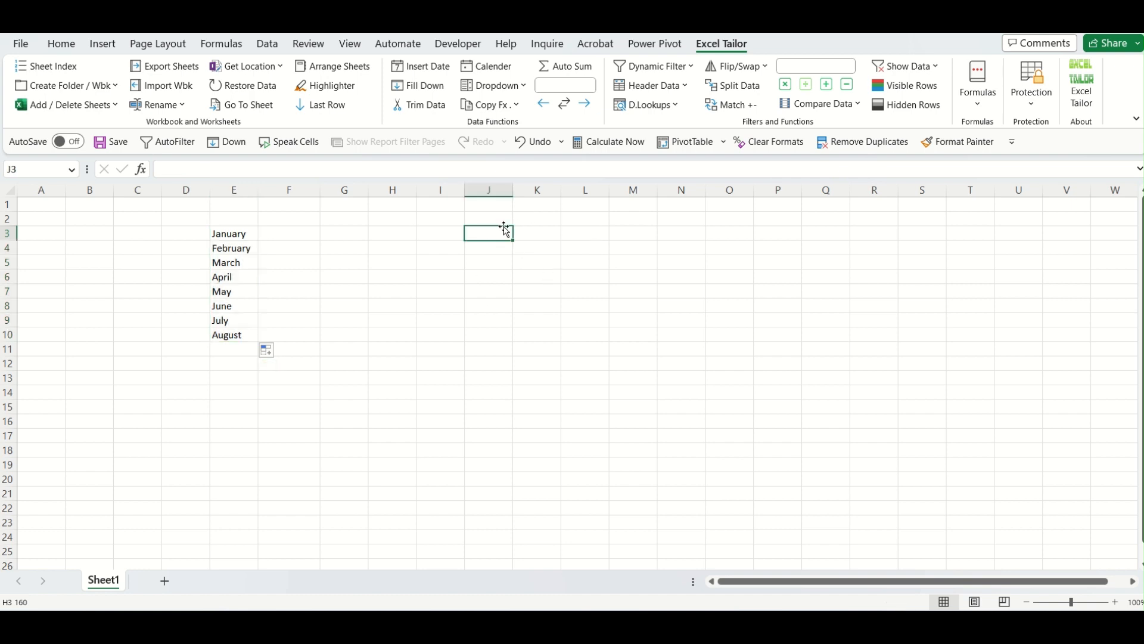
{"action": "left_click", "coordinate": [524, 88]}
{"action": "left_click", "coordinate": [529, 113]}
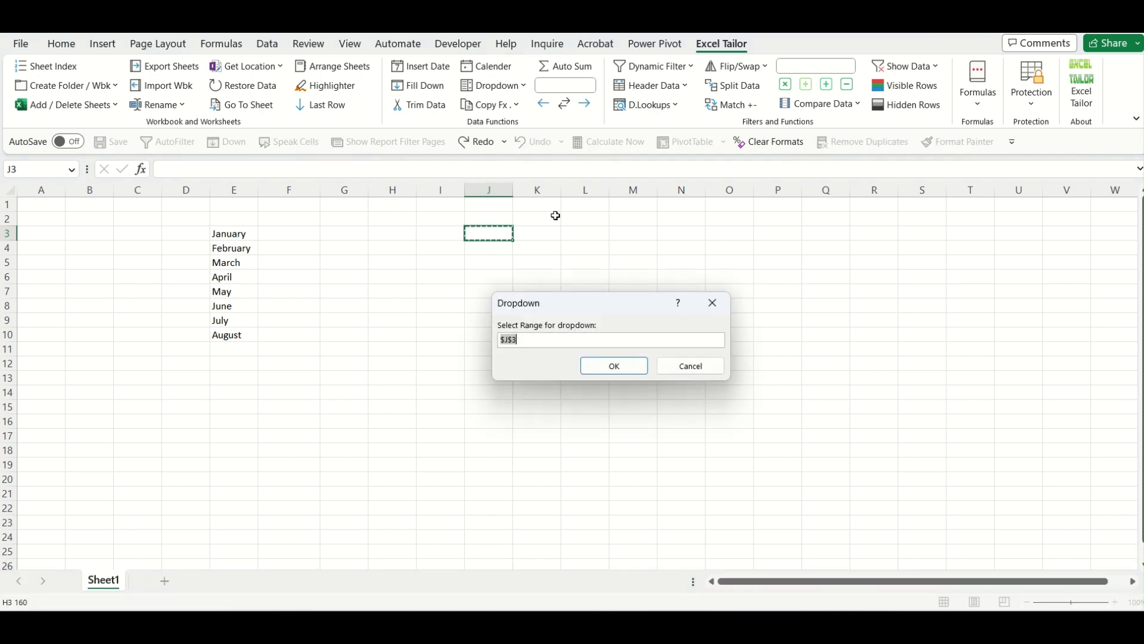
{"action": "left_click_drag", "start_coordinate": [238, 234], "coordinate": [245, 331]}
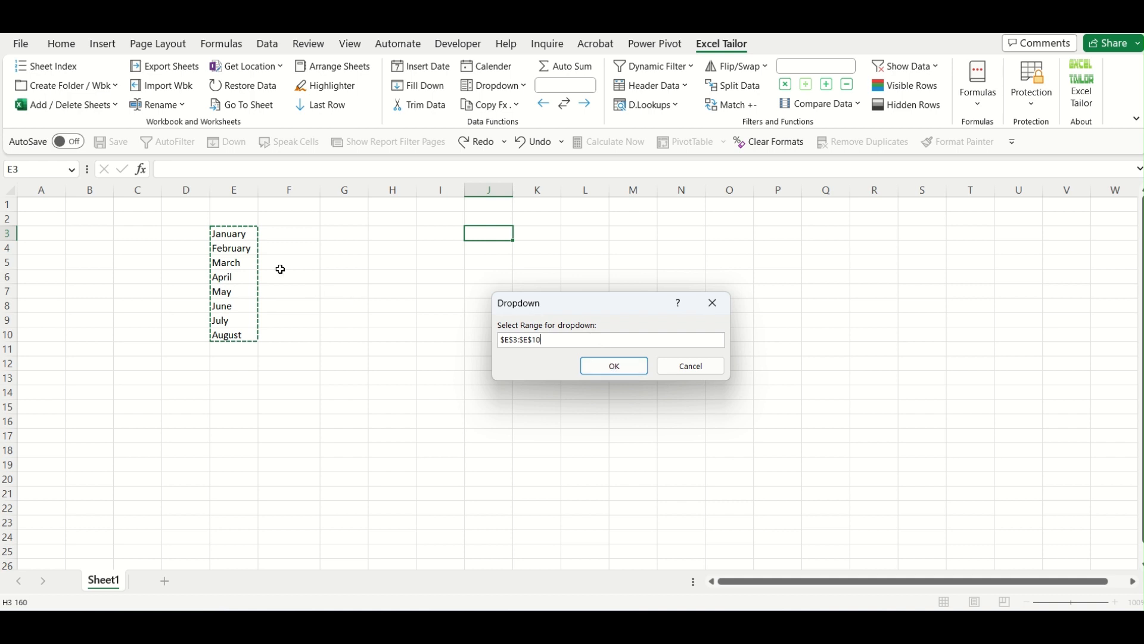
{"action": "left_click", "coordinate": [610, 372]}
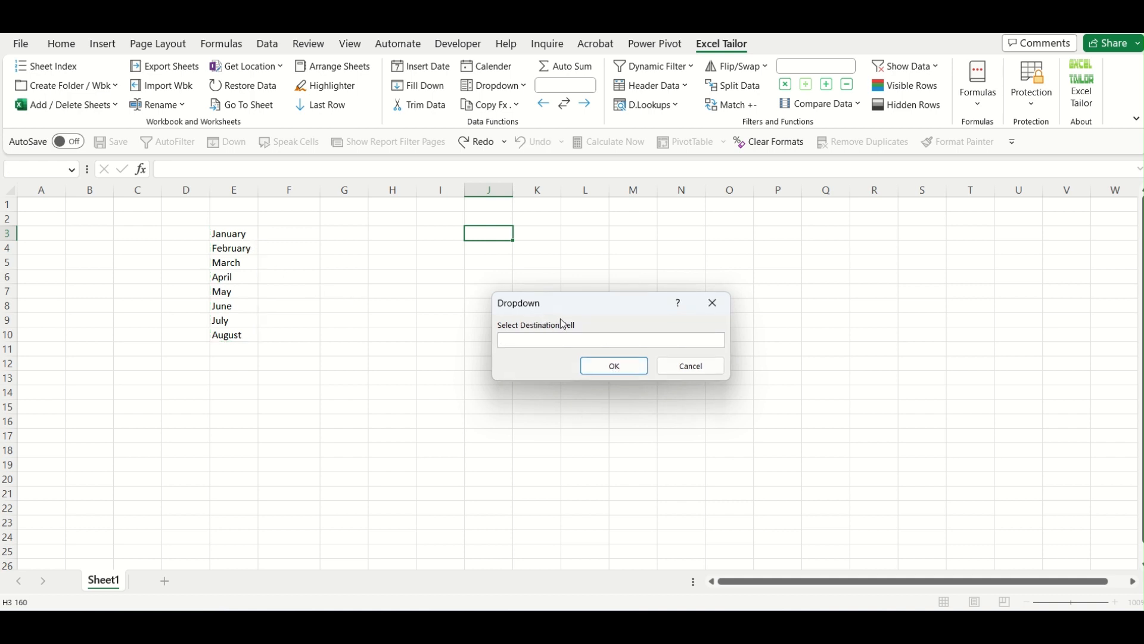
{"action": "left_click", "coordinate": [490, 233]}
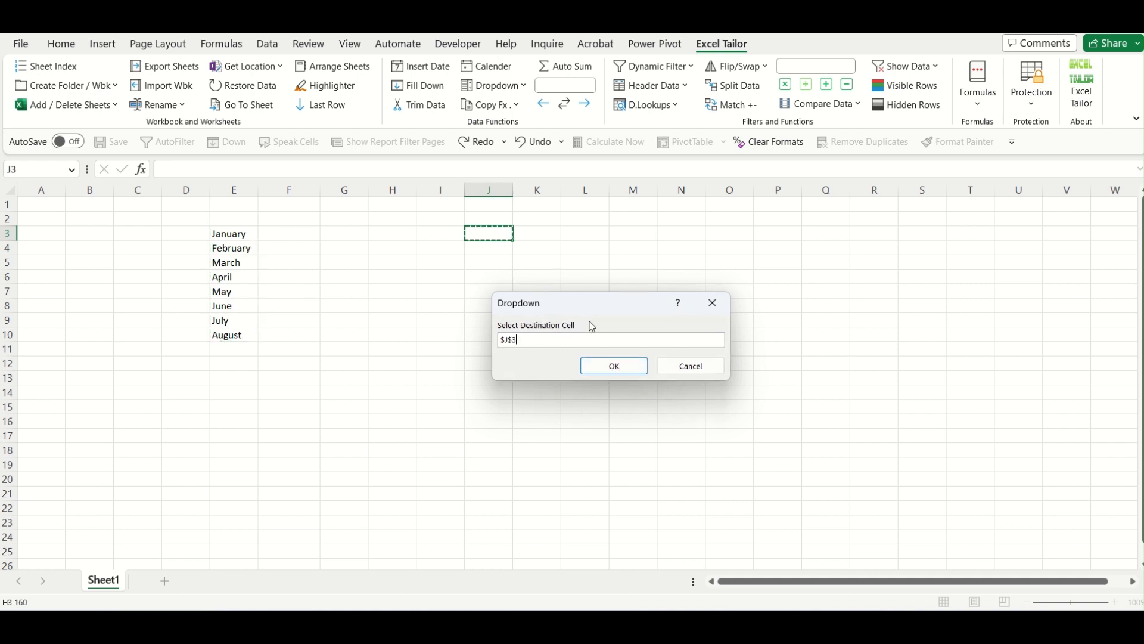
{"action": "left_click", "coordinate": [621, 366]}
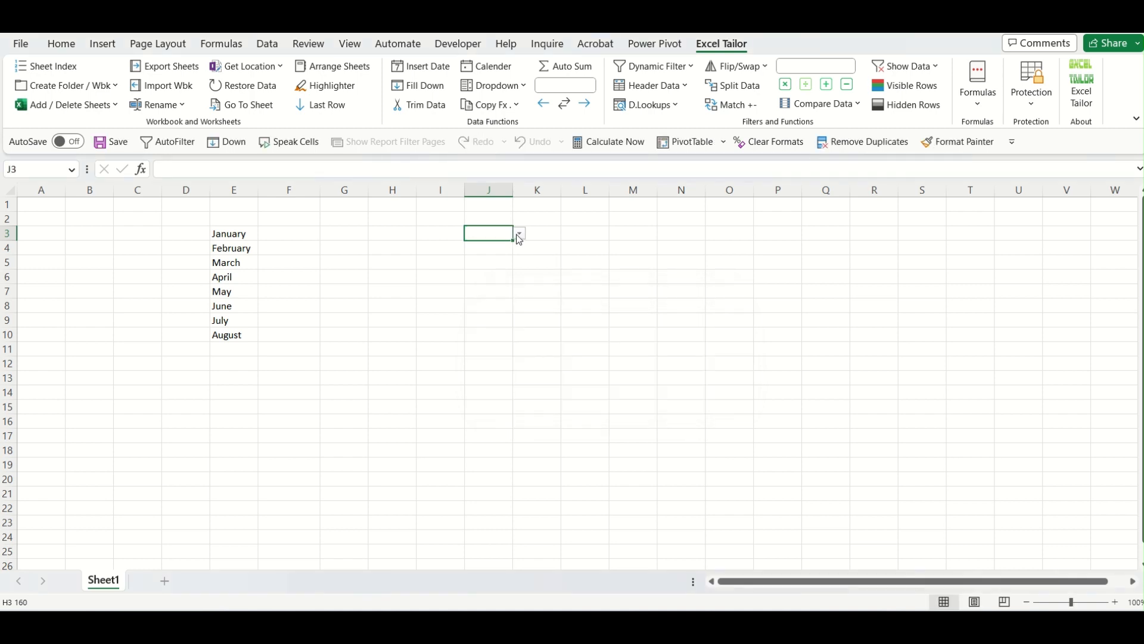
Step: Try the dropdown in J3 by choosing March, and finish with February selected
{"action": "left_click", "coordinate": [518, 234]}
{"action": "left_click", "coordinate": [507, 268]}
{"action": "left_click", "coordinate": [522, 235]}
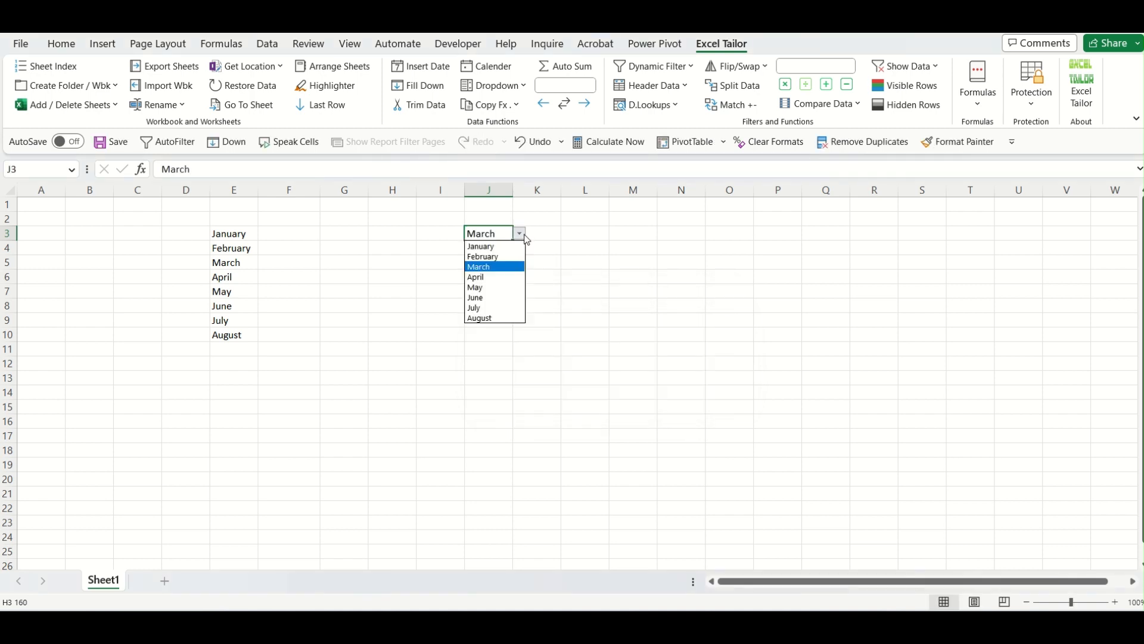
{"action": "left_click", "coordinate": [510, 258]}
Step: Clear the months in E3:E6 and open the dropdown in J3 to check its entries
{"action": "left_click_drag", "start_coordinate": [238, 233], "coordinate": [243, 272]}
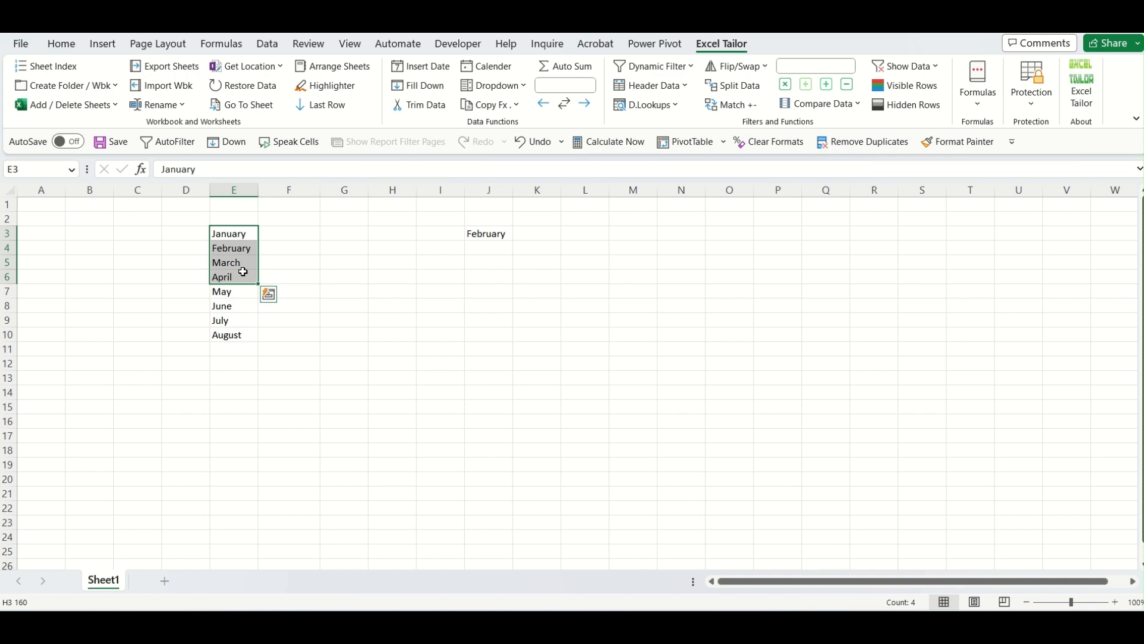
{"action": "key", "text": "Delete"}
{"action": "left_click", "coordinate": [504, 291]}
{"action": "left_click", "coordinate": [510, 233]}
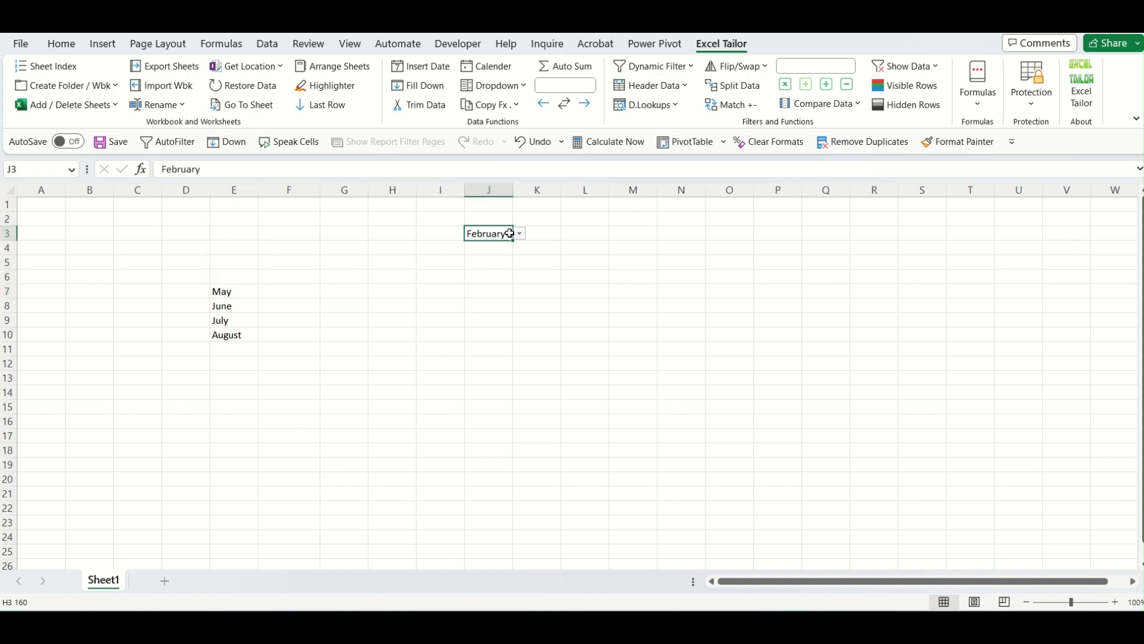
{"action": "left_click", "coordinate": [520, 235]}
{"action": "left_click", "coordinate": [565, 329]}
Step: Undo the clearing of the months in E3:E6
{"action": "key", "text": "ctrl+z"}
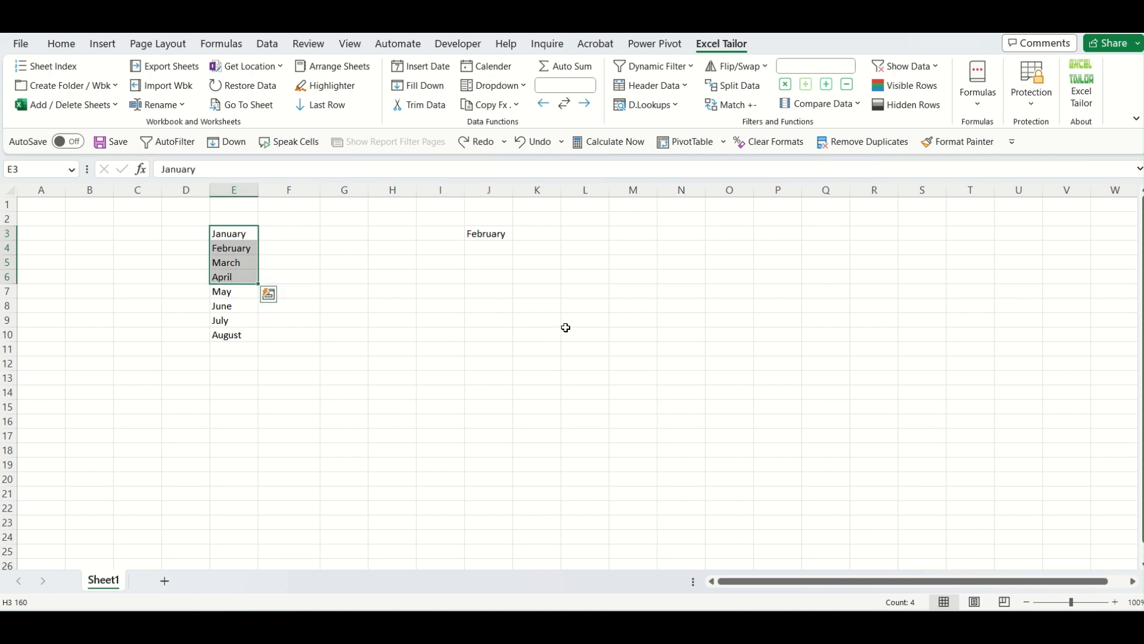
{"action": "left_click", "coordinate": [566, 327]}
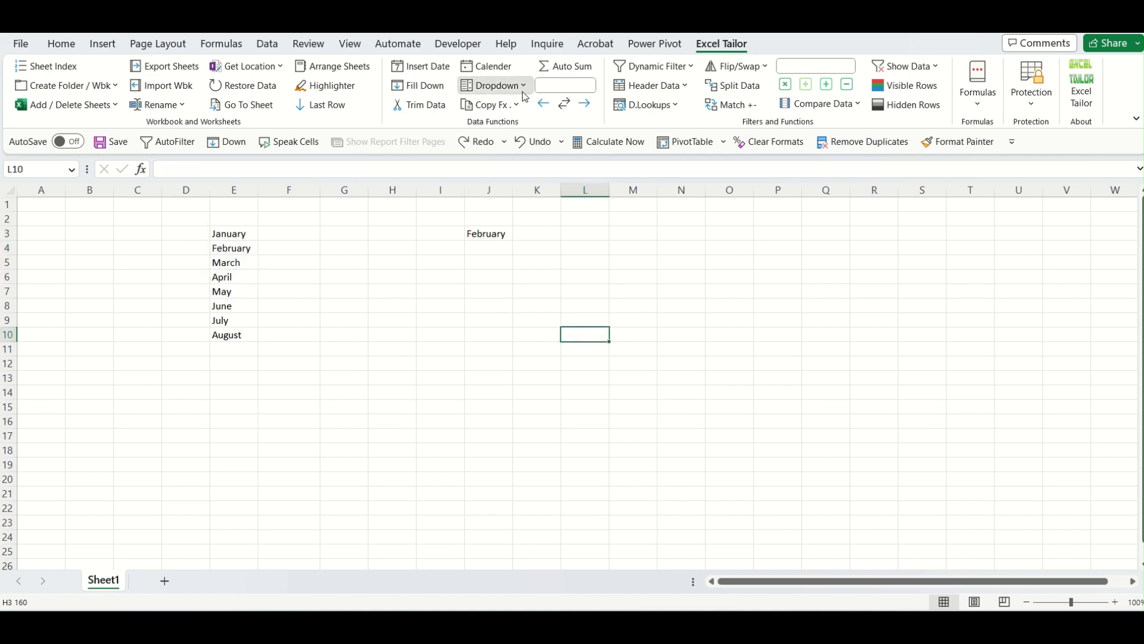
{"action": "left_click", "coordinate": [497, 85]}
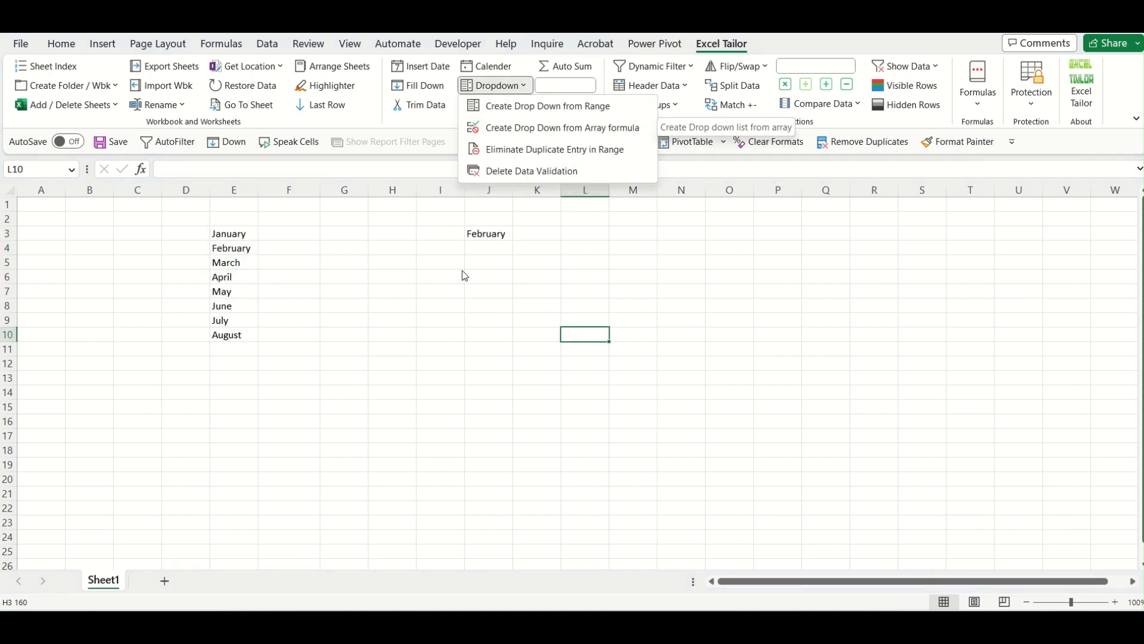
{"action": "left_click", "coordinate": [429, 268]}
Step: Enter the array formula =E3:E10 in G3 so the month list spills down the column
{"action": "left_click", "coordinate": [344, 238]}
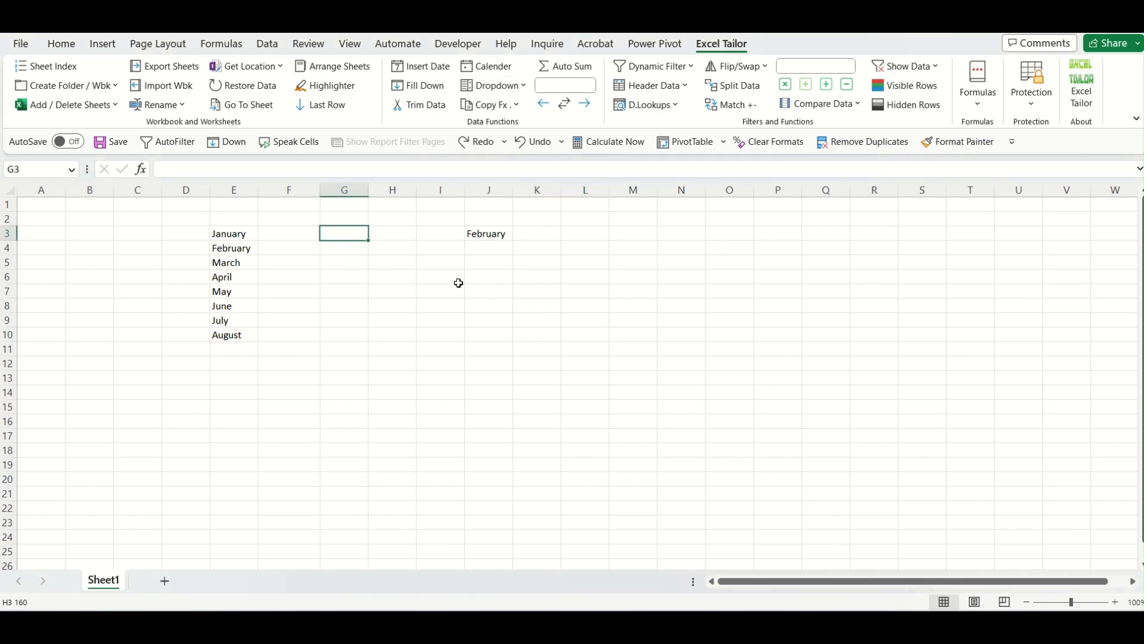
{"action": "type", "text": "="}
{"action": "left_click_drag", "start_coordinate": [245, 232], "coordinate": [234, 334]}
{"action": "key", "text": "Return"}
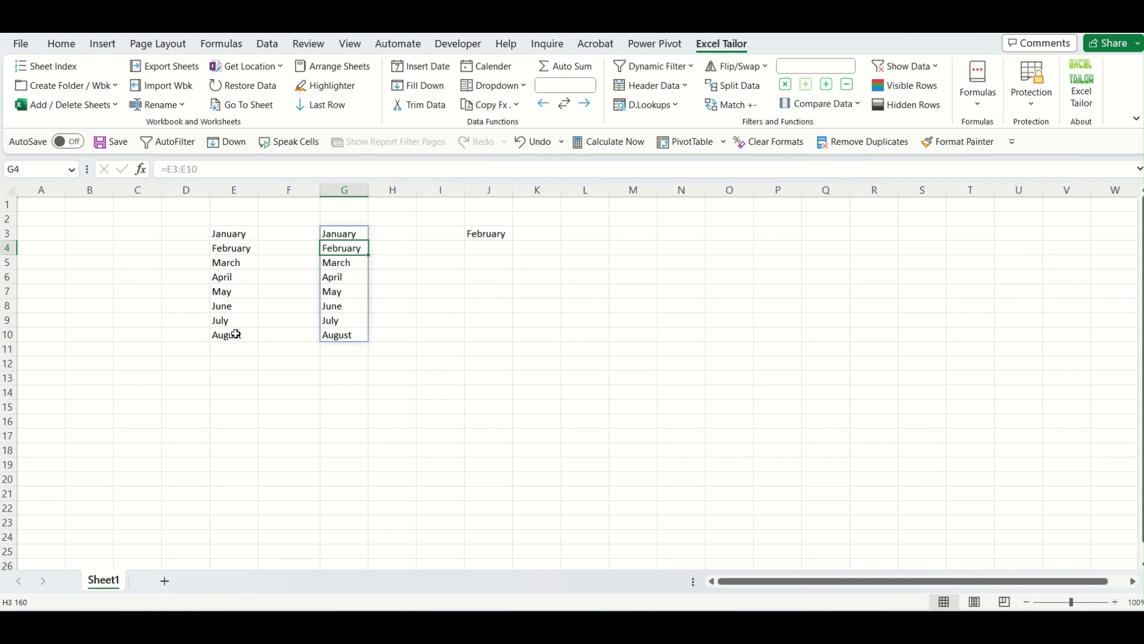
{"action": "key", "text": "Up"}
{"action": "left_click", "coordinate": [444, 355]}
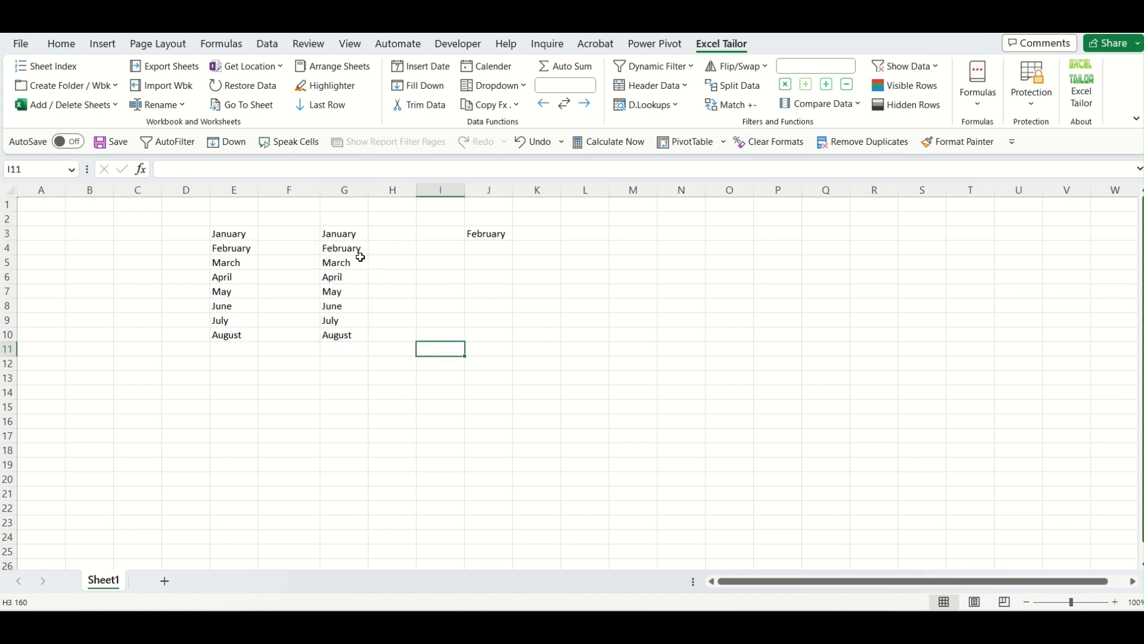
{"action": "left_click", "coordinate": [352, 238]}
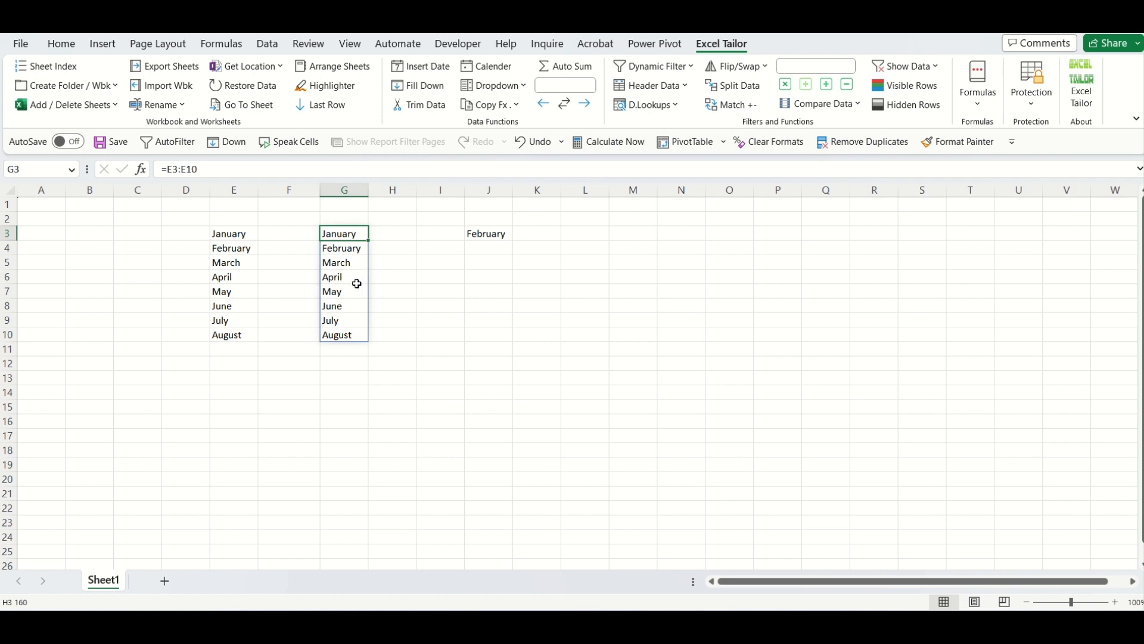
{"action": "left_click", "coordinate": [381, 291]}
Step: Create a dropdown from the array formula in G3 with J5 as the destination cell
{"action": "left_click", "coordinate": [523, 87]}
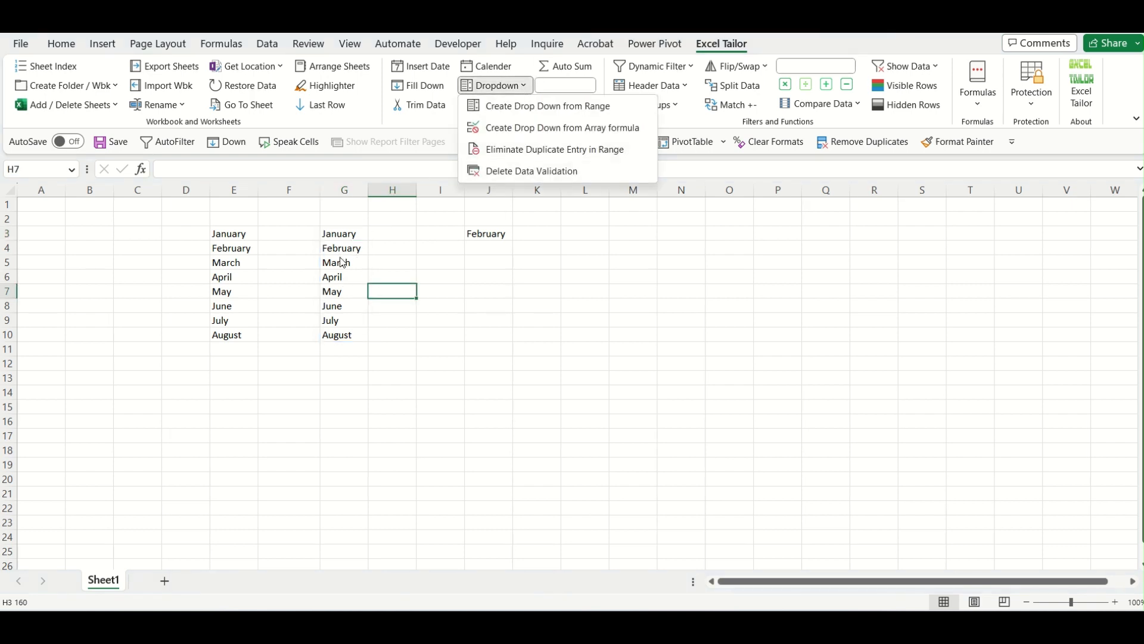
{"action": "left_click", "coordinate": [353, 232]}
{"action": "left_click", "coordinate": [353, 233]}
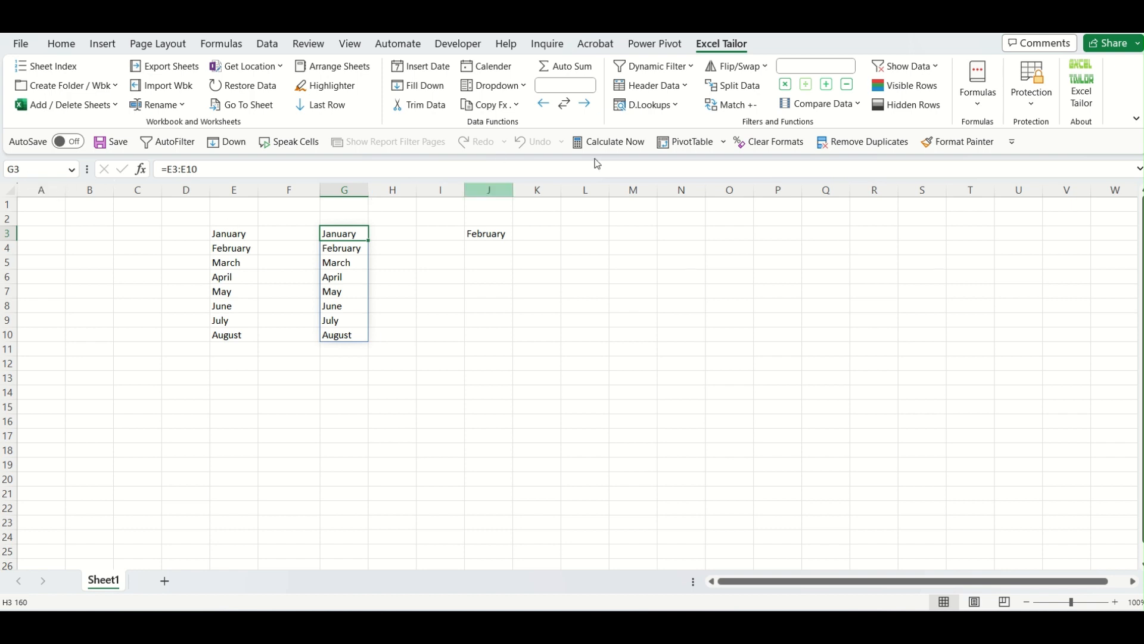
{"action": "left_click", "coordinate": [522, 86]}
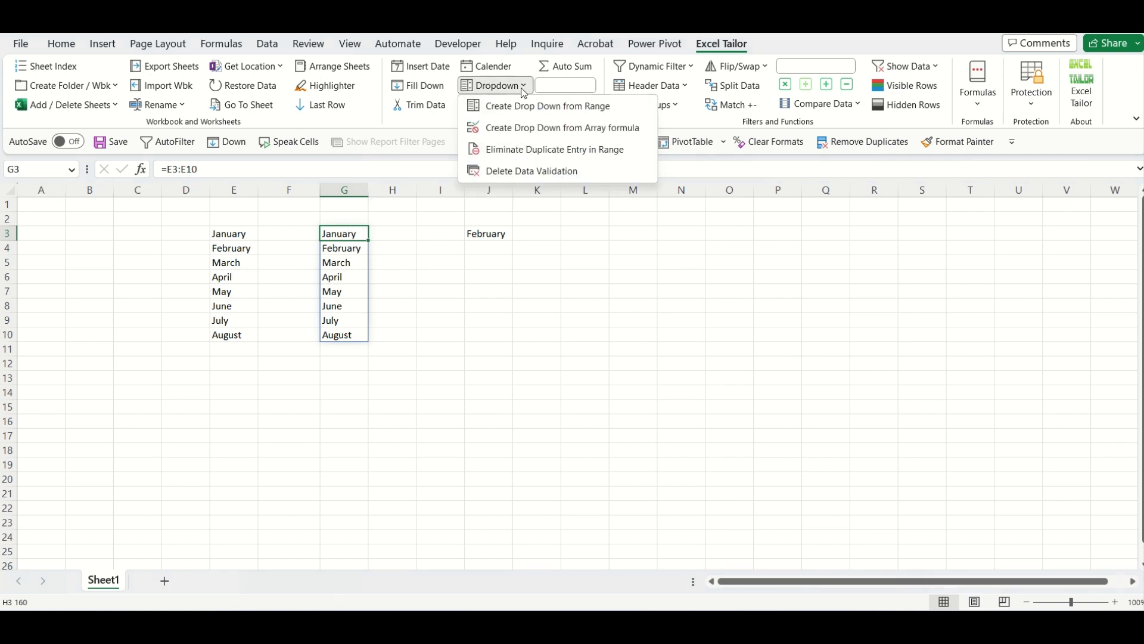
{"action": "left_click", "coordinate": [542, 129]}
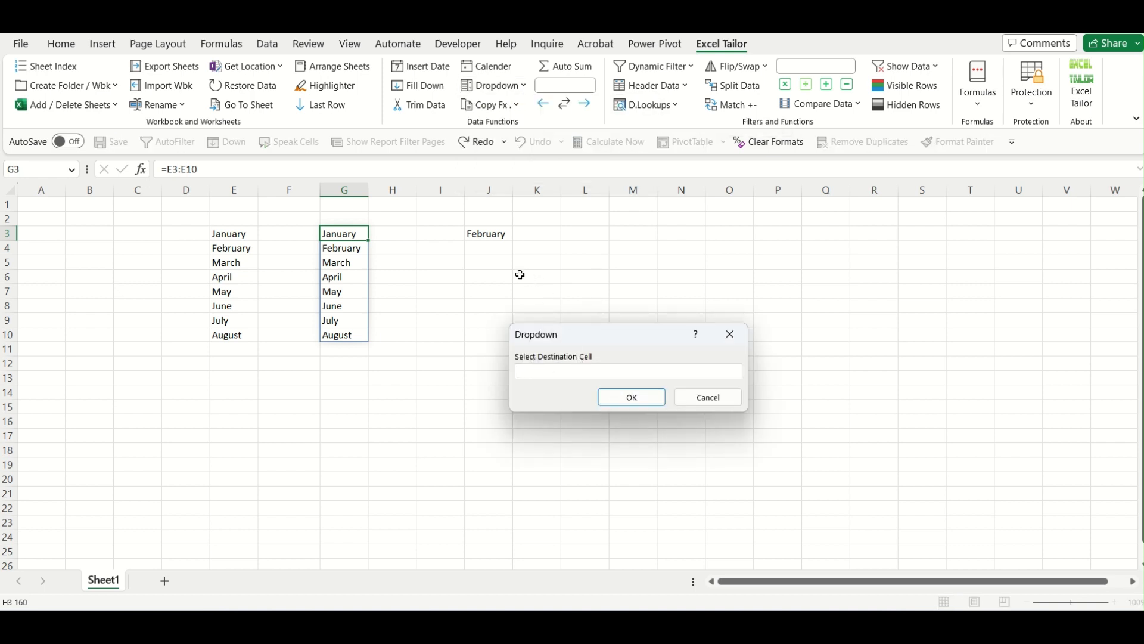
{"action": "left_click", "coordinate": [490, 260]}
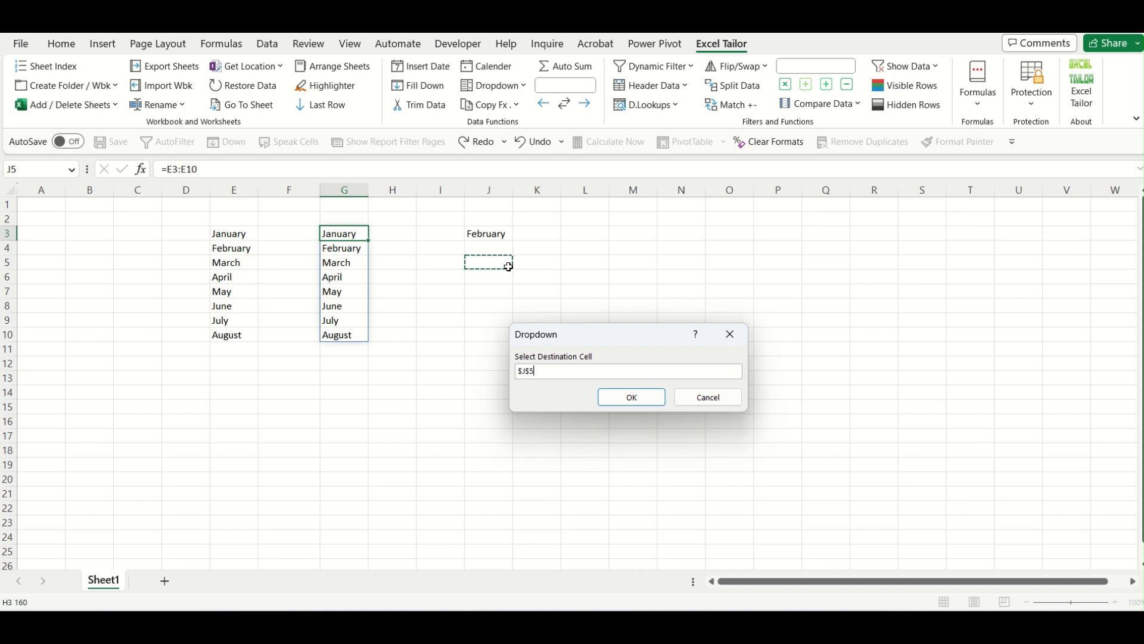
{"action": "left_click", "coordinate": [653, 405]}
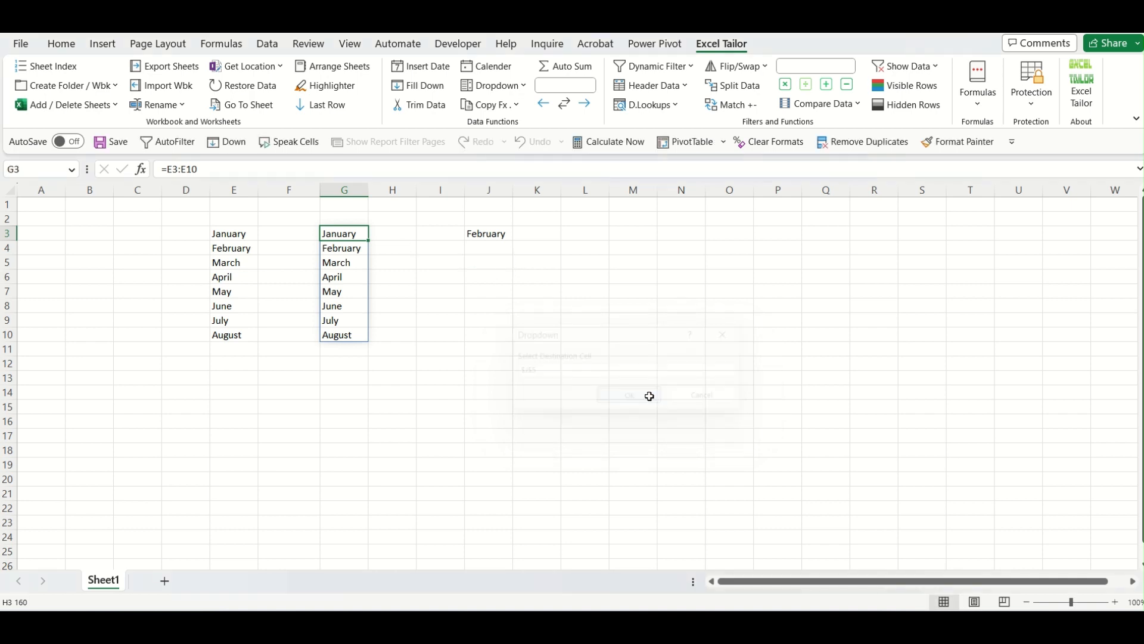
Step: Try several months from the dropdown in J5, starting with March and finishing with May selected
{"action": "left_click", "coordinate": [490, 266]}
{"action": "left_click", "coordinate": [520, 262]}
{"action": "left_click", "coordinate": [480, 295]}
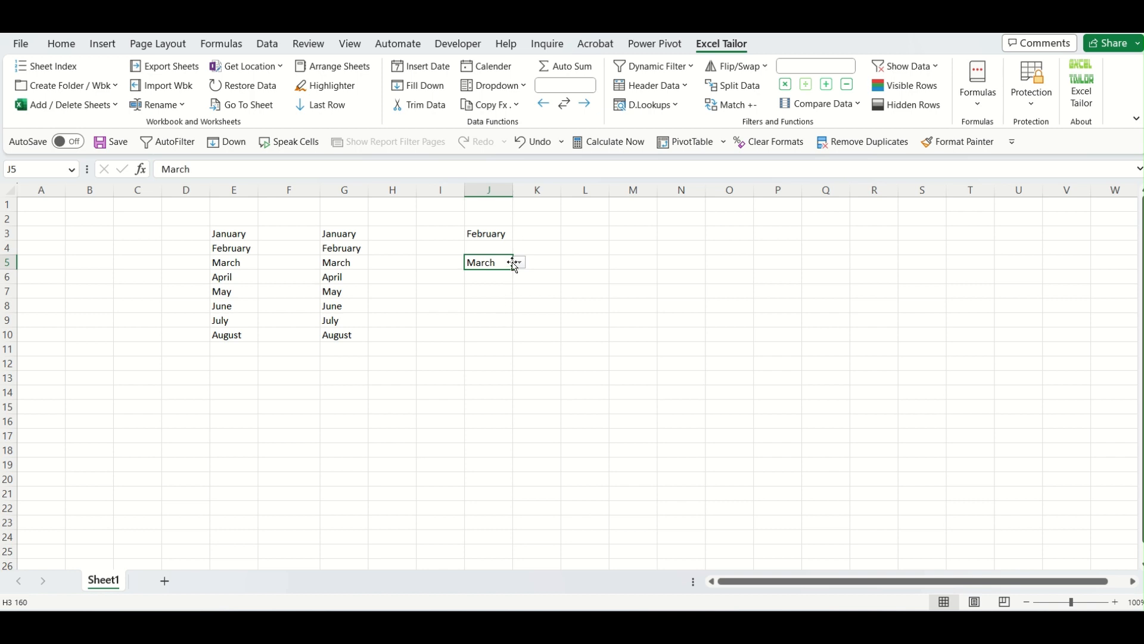
{"action": "left_click", "coordinate": [520, 262]}
{"action": "left_click", "coordinate": [482, 306]}
{"action": "left_click", "coordinate": [495, 327]}
{"action": "left_click", "coordinate": [507, 263]}
{"action": "left_click", "coordinate": [520, 263]}
{"action": "left_click", "coordinate": [486, 319]}
{"action": "left_click", "coordinate": [332, 335]}
{"action": "key", "text": "ctrl+shift+Up"}
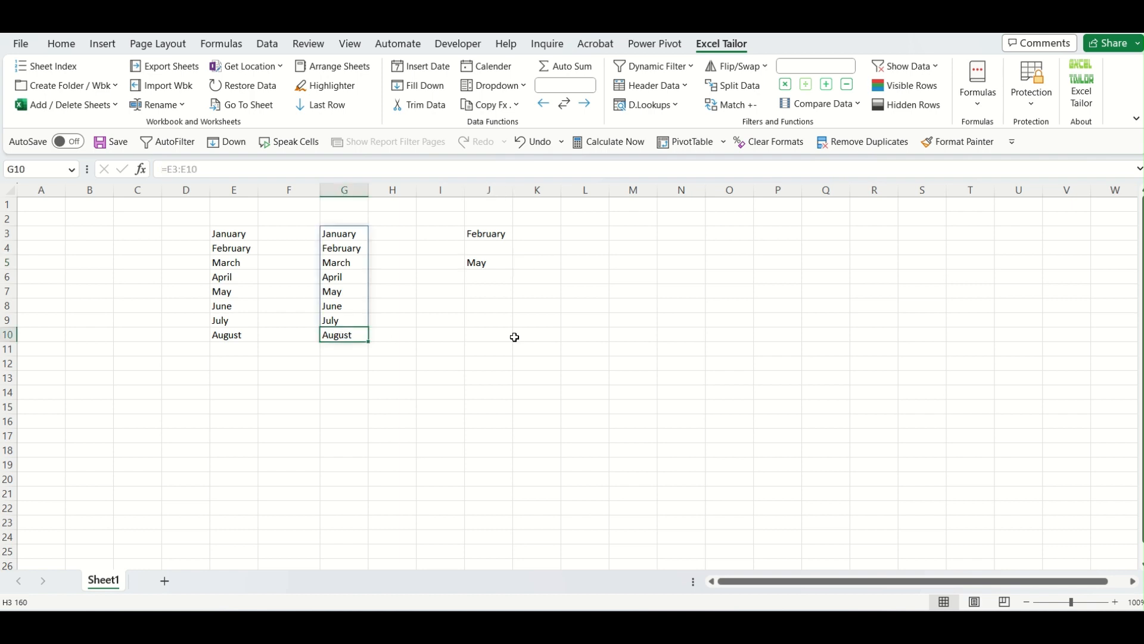
{"action": "left_click", "coordinate": [500, 334]}
{"action": "left_click", "coordinate": [555, 303]}
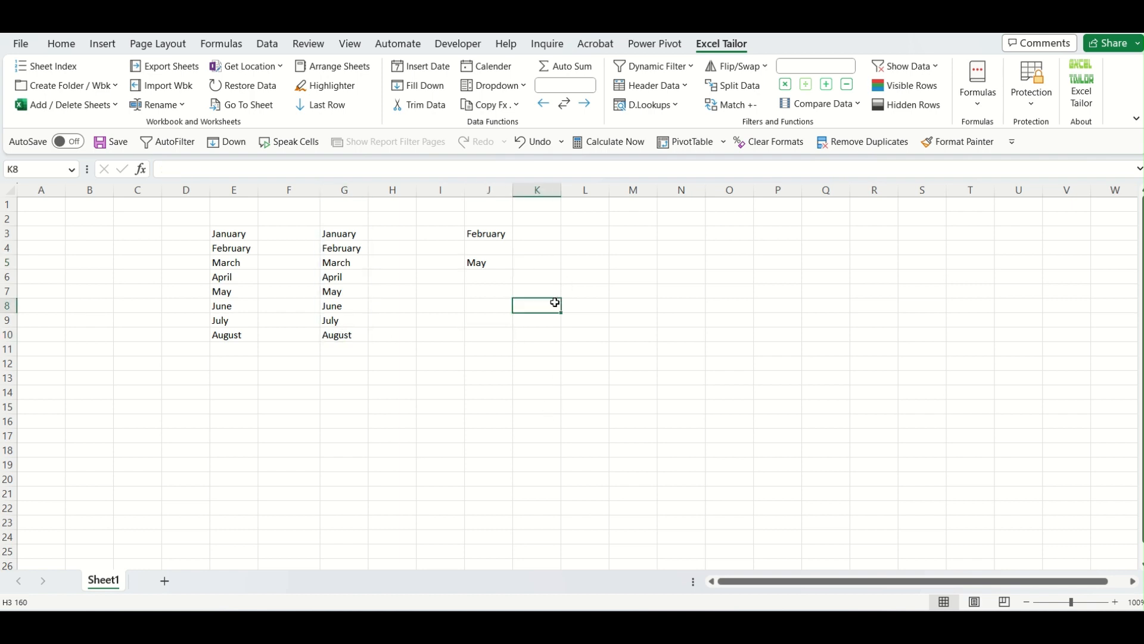
{"action": "left_click", "coordinate": [528, 90]}
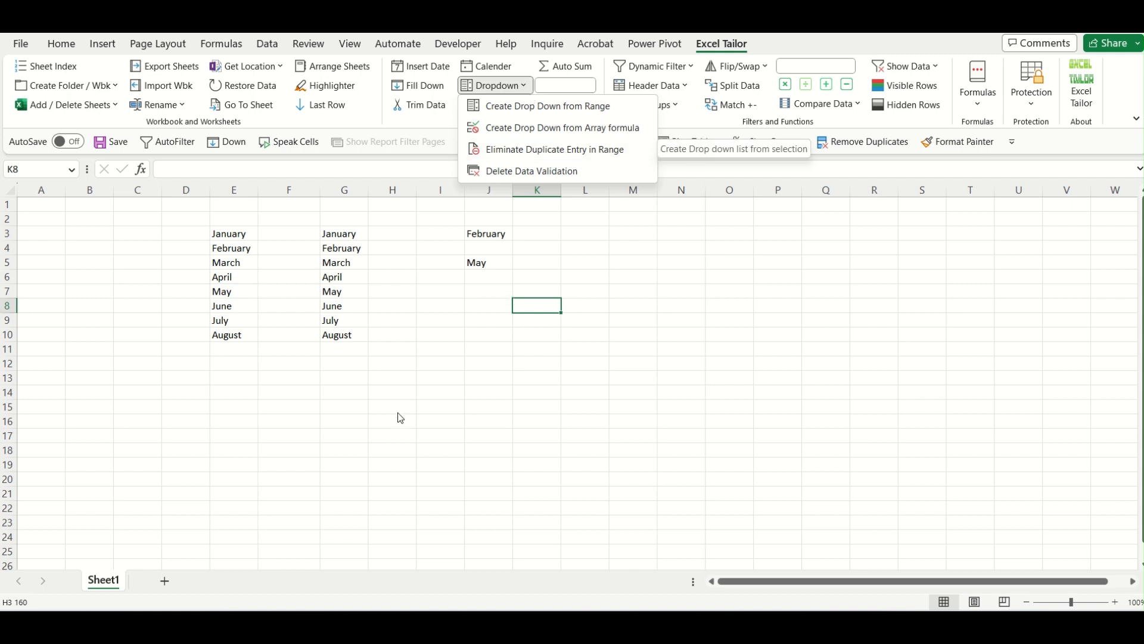
{"action": "left_click", "coordinate": [351, 239]}
{"action": "left_click_drag", "start_coordinate": [250, 233], "coordinate": [248, 382]}
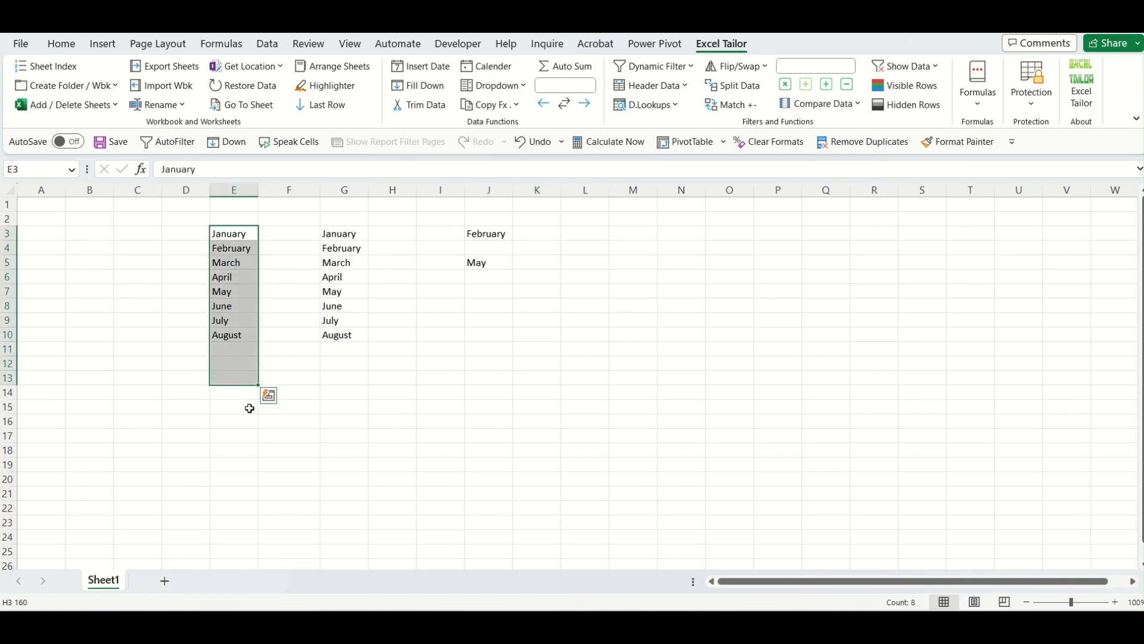
{"action": "left_click", "coordinate": [243, 450]}
Step: Restrict duplicate entries in the range E3:E15 with the Eliminate Duplicate Entry in Range command
{"action": "left_click", "coordinate": [234, 234]}
{"action": "left_click_drag", "start_coordinate": [237, 254], "coordinate": [238, 401]}
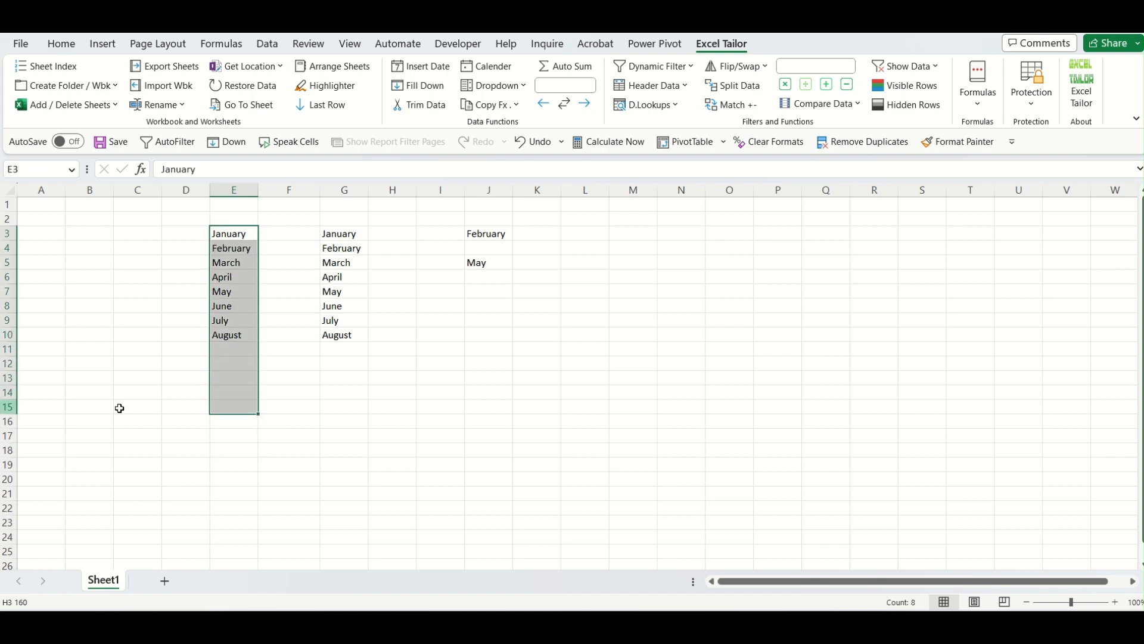
{"action": "left_click", "coordinate": [525, 86]}
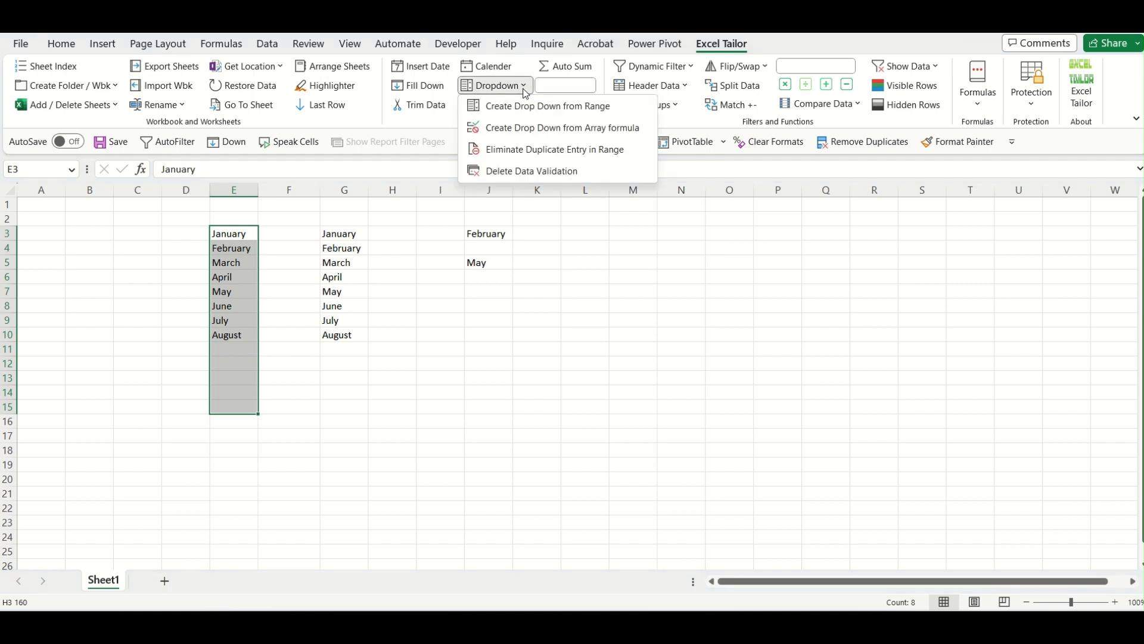
{"action": "left_click", "coordinate": [549, 150]}
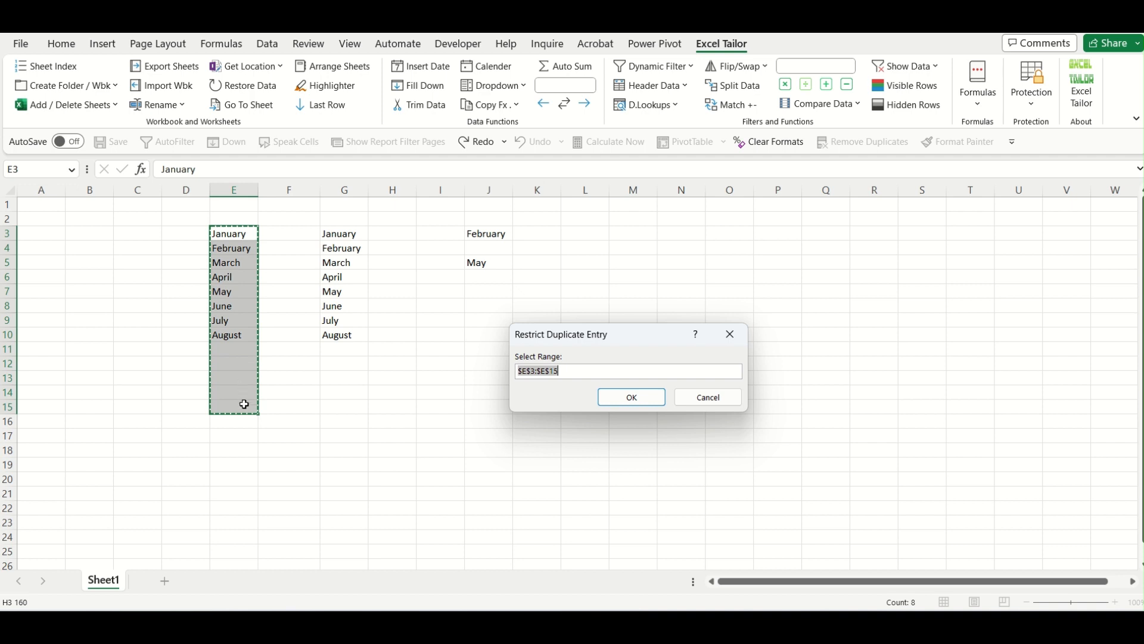
{"action": "left_click", "coordinate": [633, 397]}
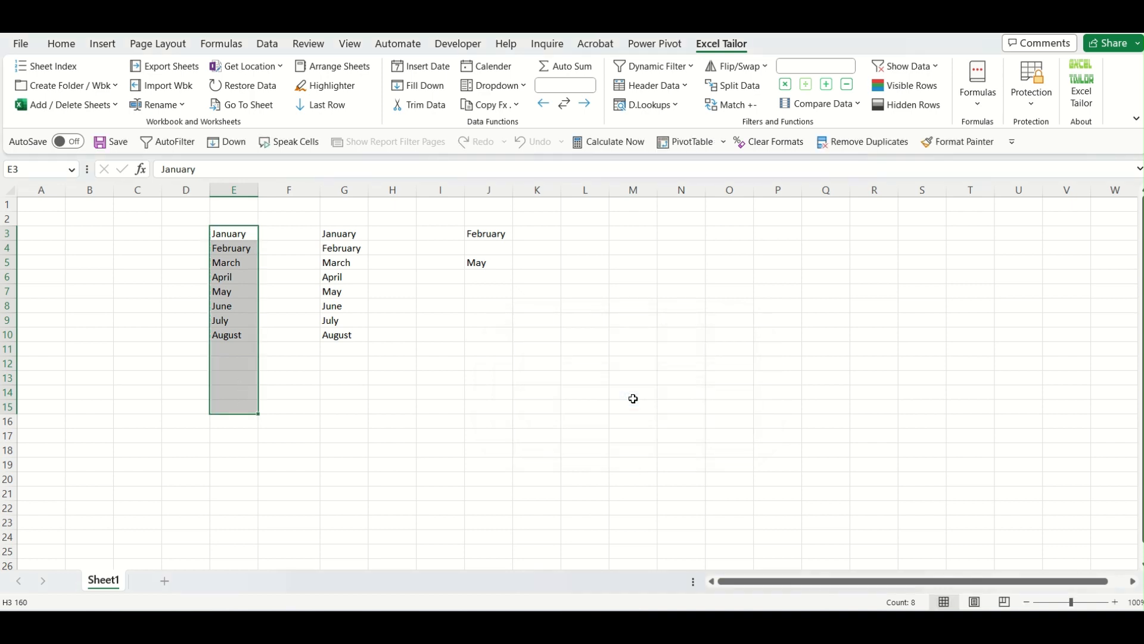
Step: Test the duplicate restriction by trying to enter August in E11, retry at the alert and clear the entry
{"action": "left_click", "coordinate": [218, 353]}
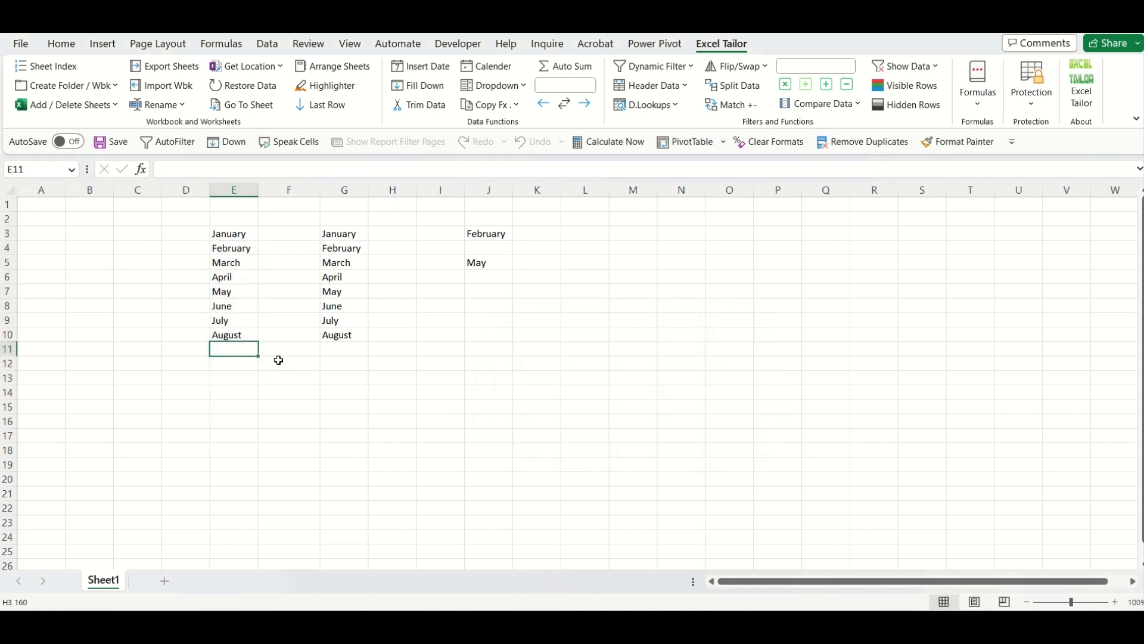
{"action": "type", "text": "August"}
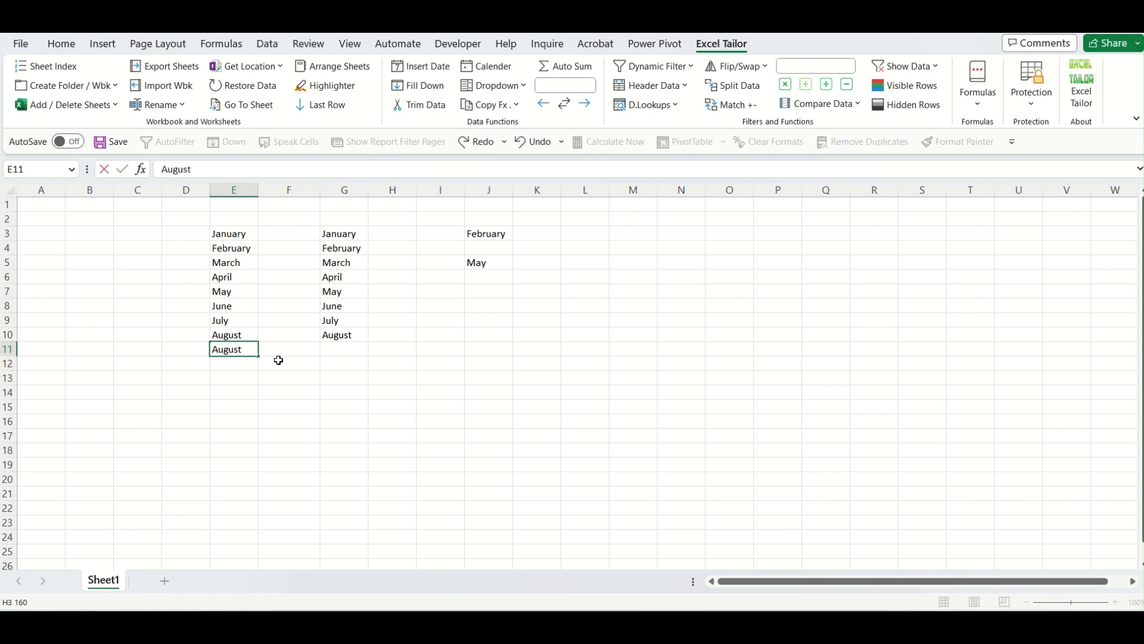
{"action": "key", "text": "Return"}
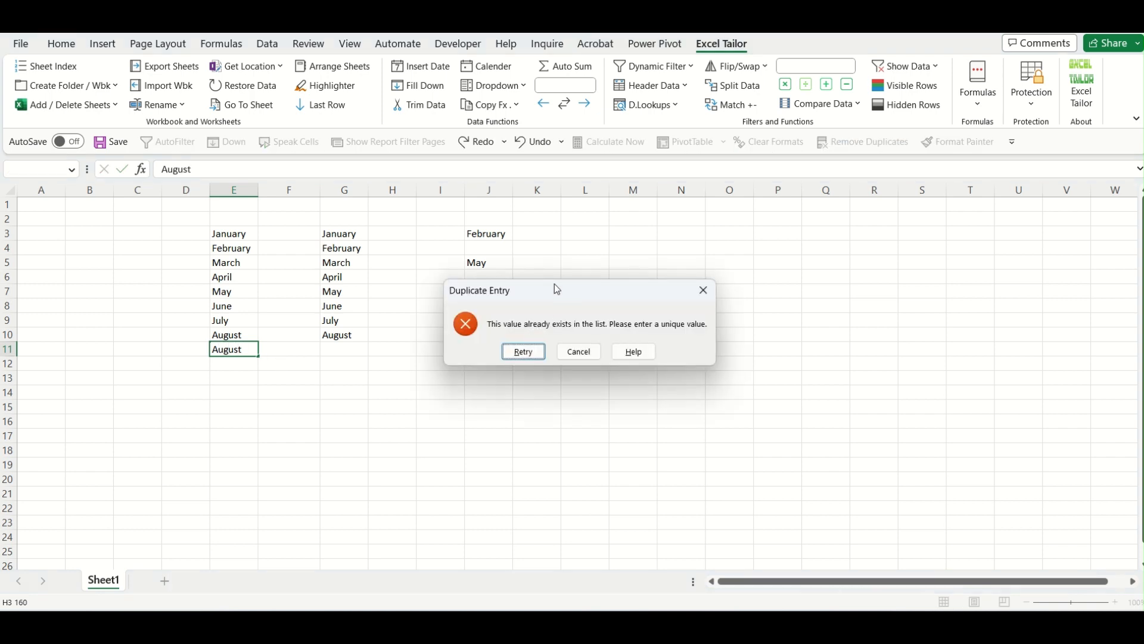
{"action": "left_click_drag", "start_coordinate": [556, 290], "coordinate": [453, 385]}
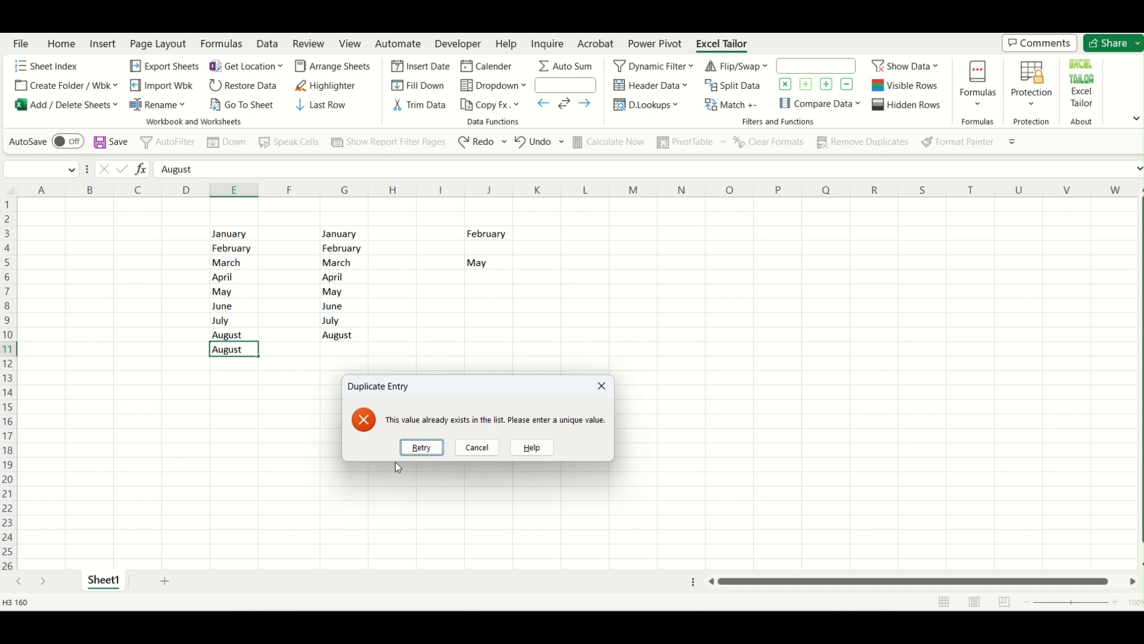
{"action": "left_click", "coordinate": [425, 447]}
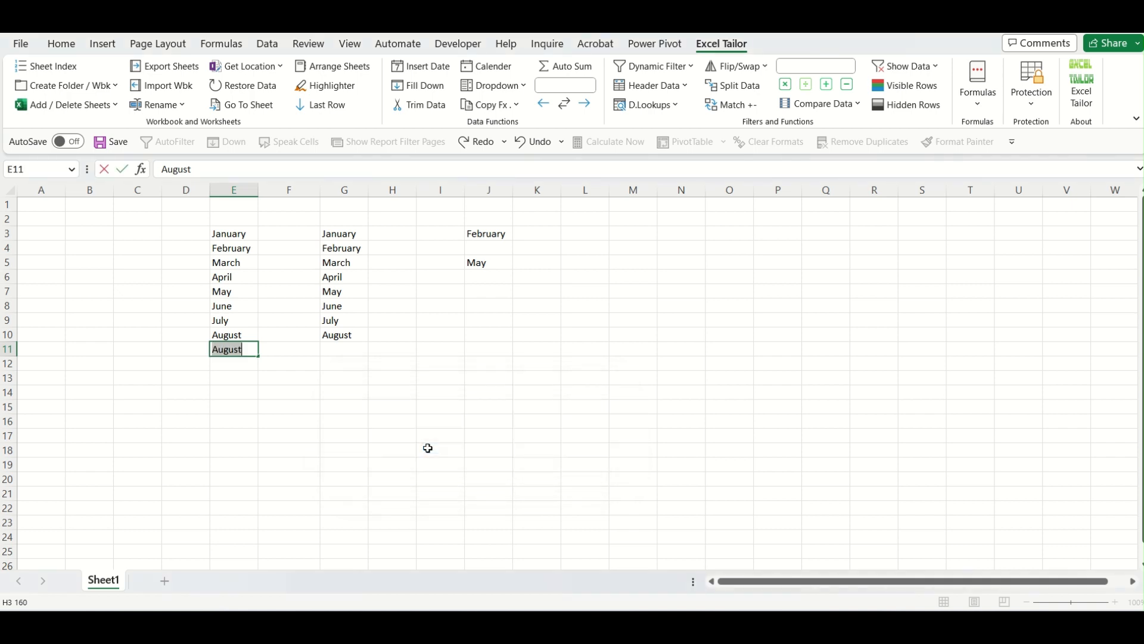
{"action": "key", "text": "BackSpace"}
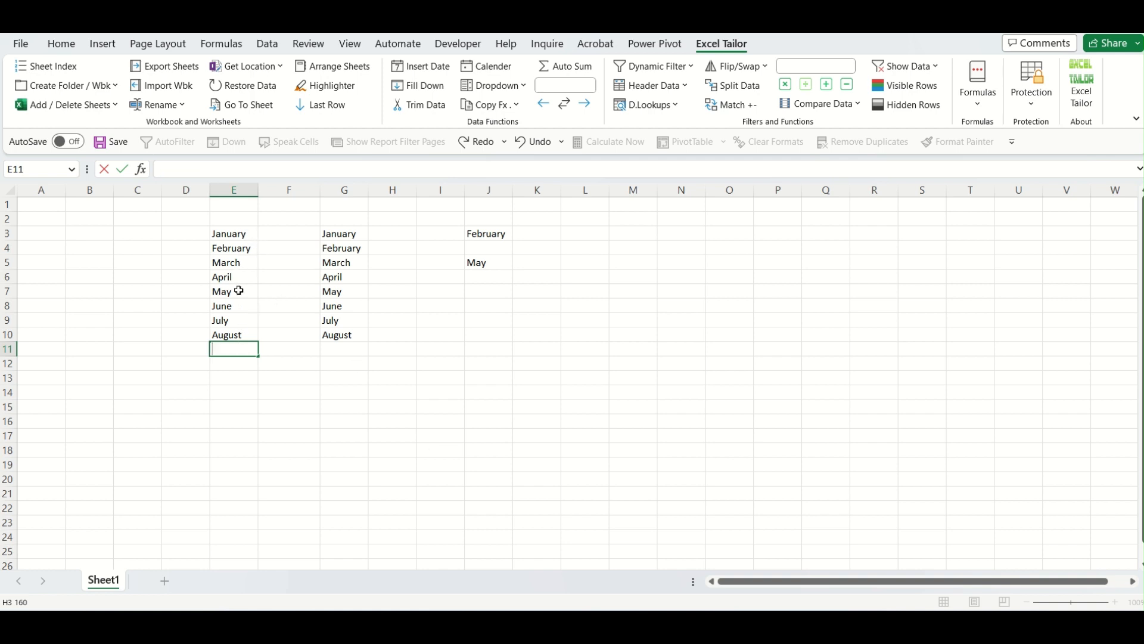
{"action": "left_click", "coordinate": [254, 390]}
{"action": "left_click", "coordinate": [235, 347]}
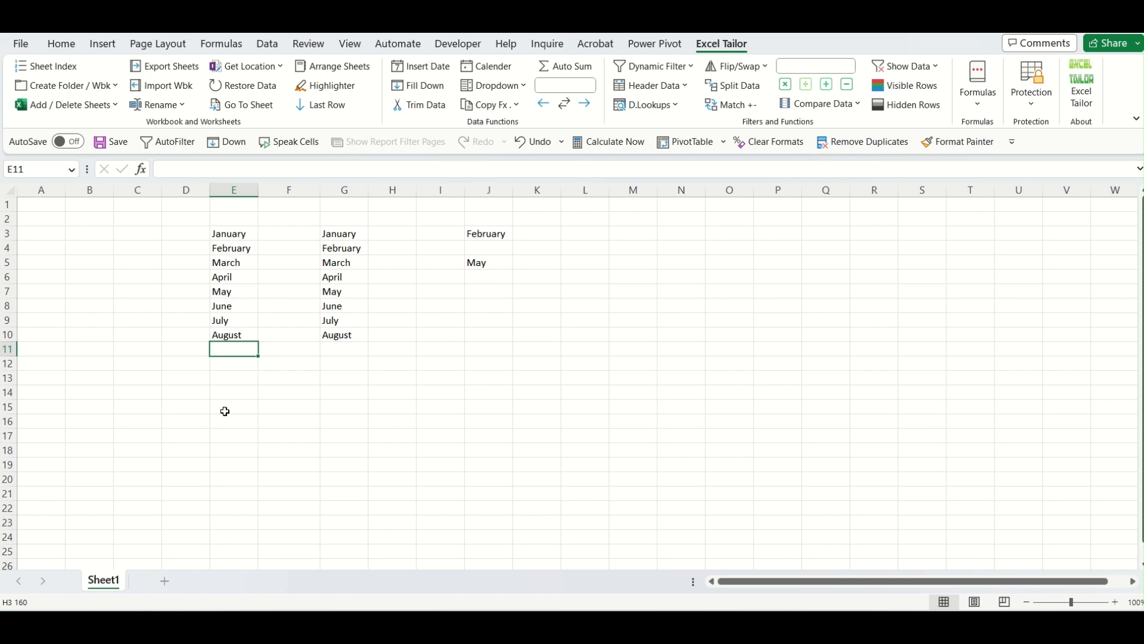
Step: Remove the duplicate restriction from the month list in E3:E15 with the Delete Data Validation command
{"action": "left_click", "coordinate": [238, 275]}
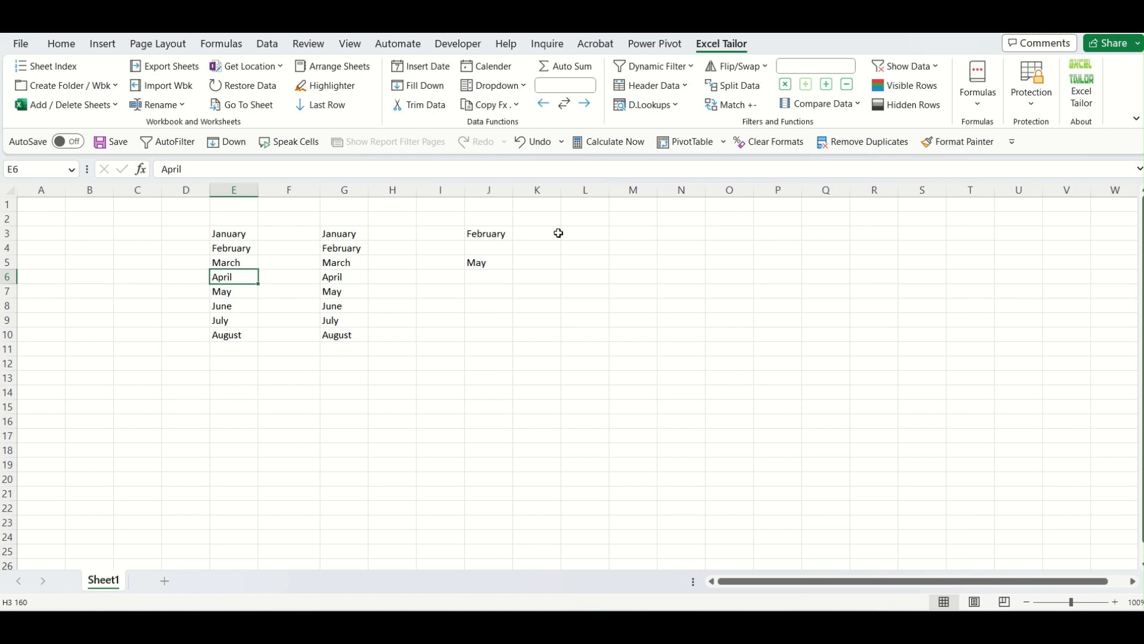
{"action": "left_click", "coordinate": [526, 89]}
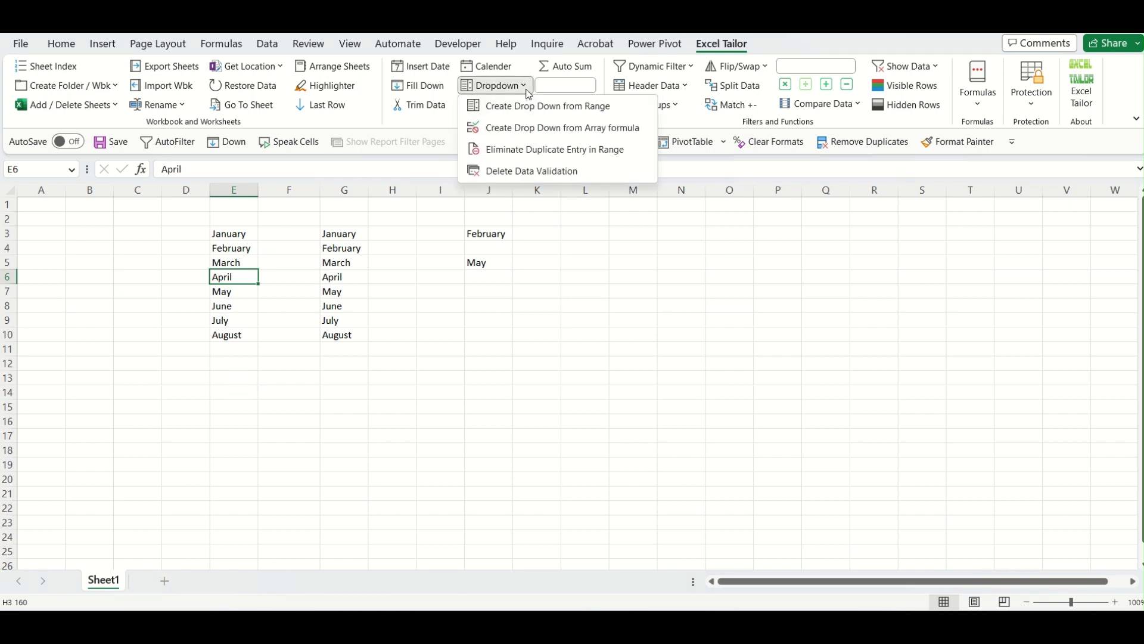
{"action": "left_click", "coordinate": [542, 172]}
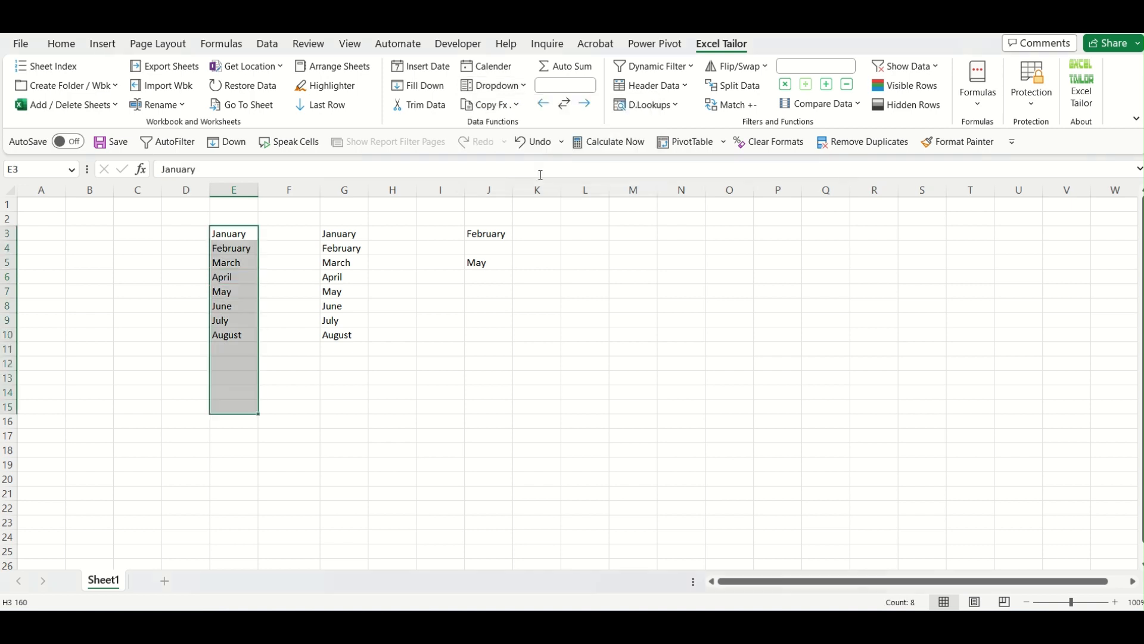
Step: Enter August again in E11, directly below the existing August in the month list
{"action": "left_click", "coordinate": [242, 350]}
{"action": "type", "text": "August"}
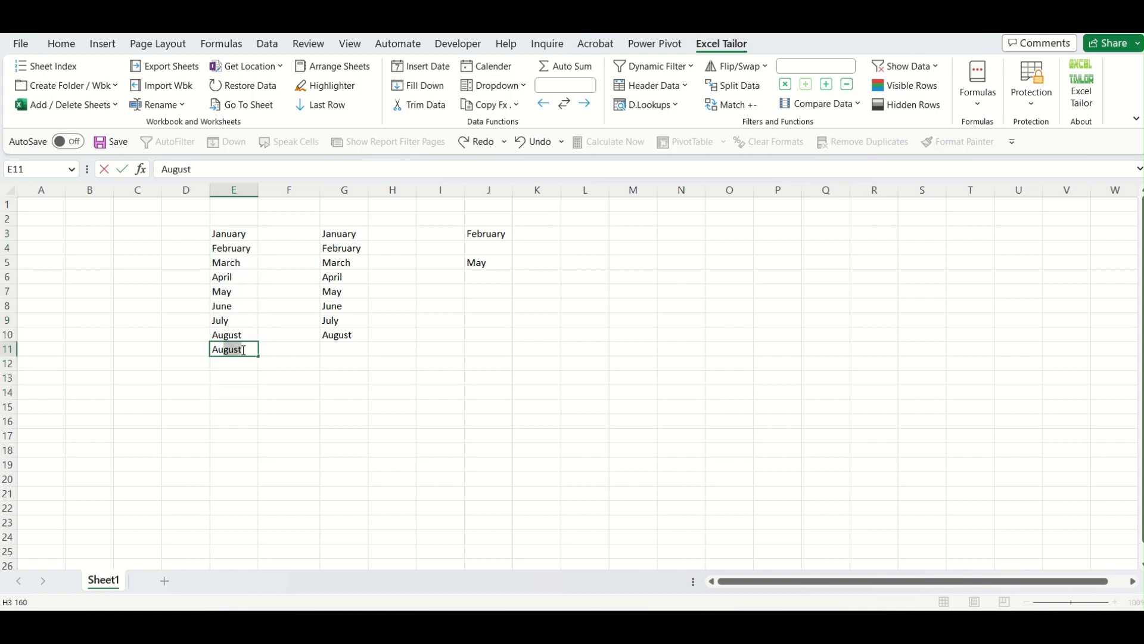
{"action": "key", "text": "Return"}
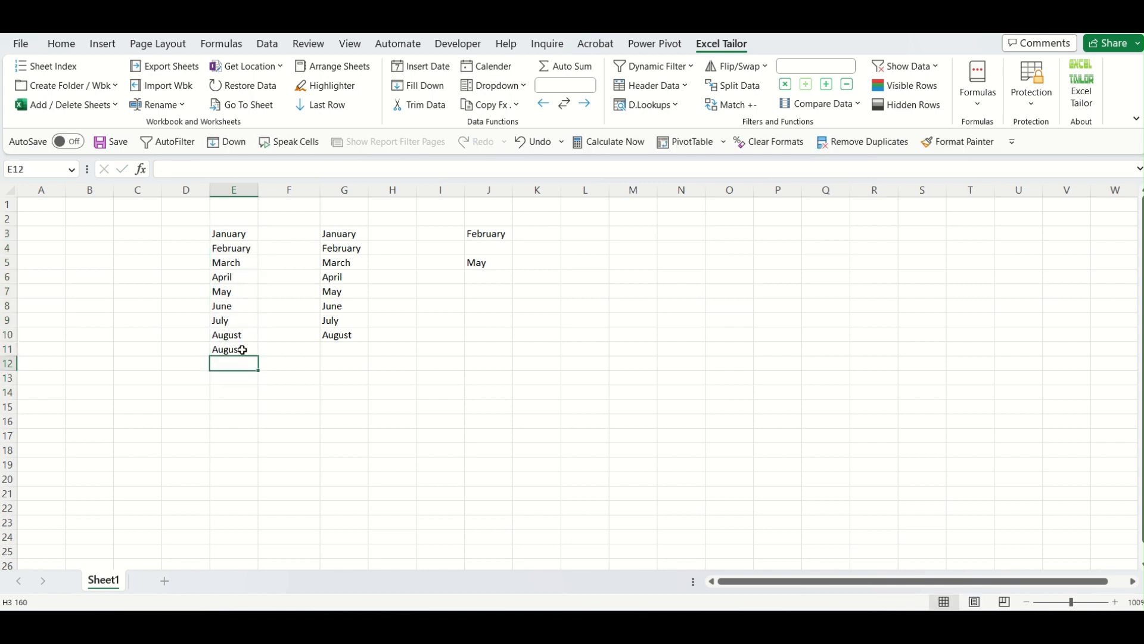
{"action": "left_click", "coordinate": [322, 410]}
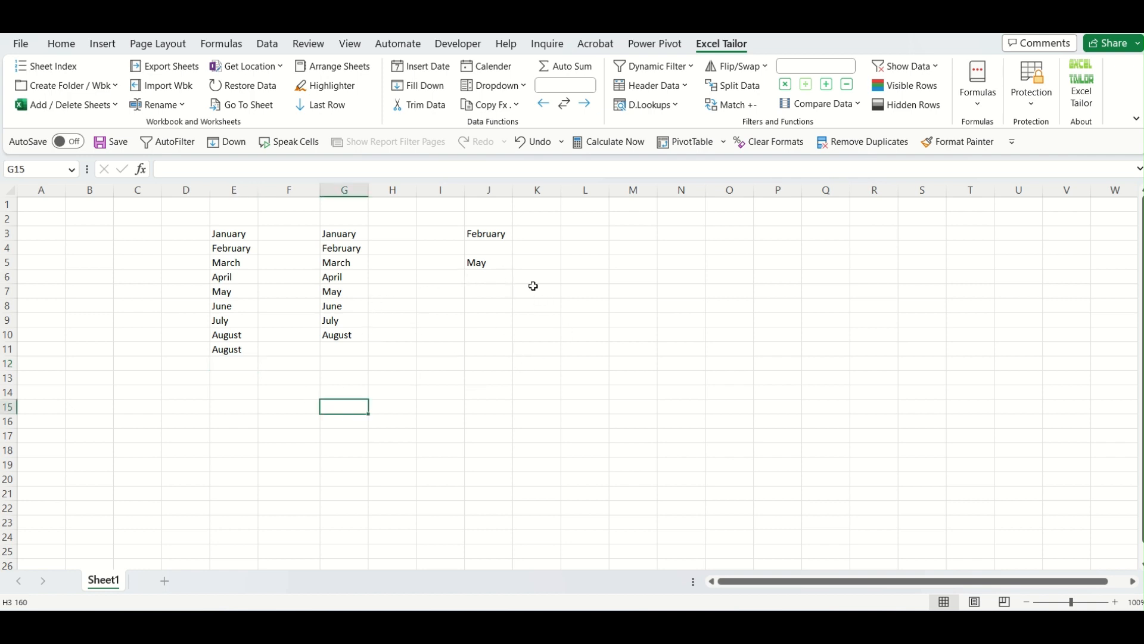
Step: Remove the dropdown from cell J5 with the Delete Data Validation command
{"action": "left_click", "coordinate": [493, 262]}
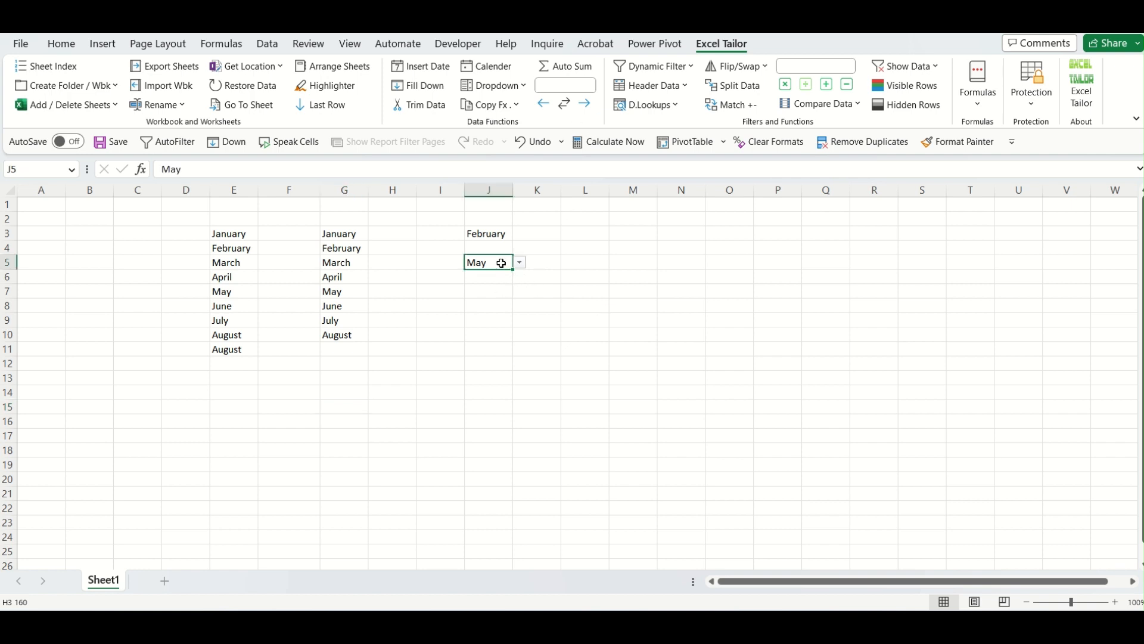
{"action": "left_click", "coordinate": [522, 87]}
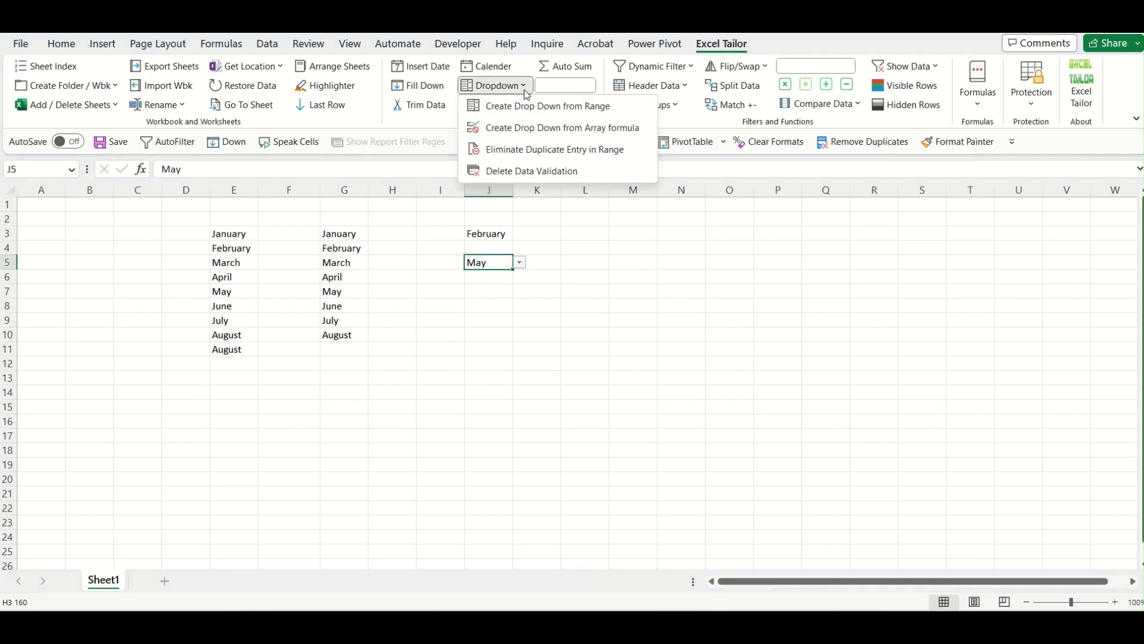
{"action": "left_click", "coordinate": [551, 173]}
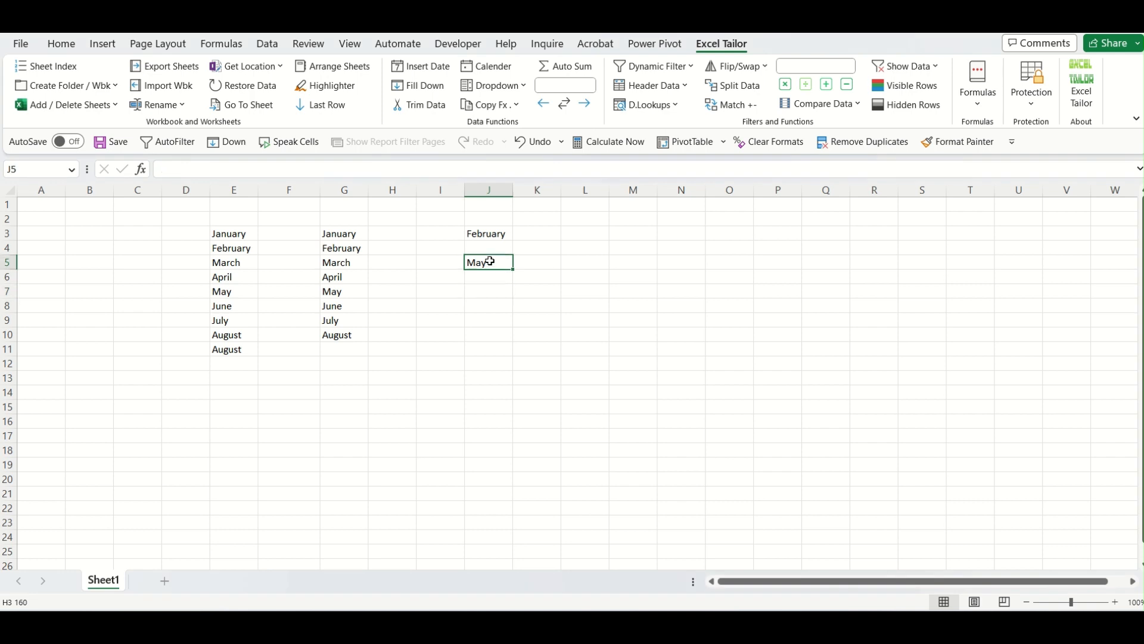